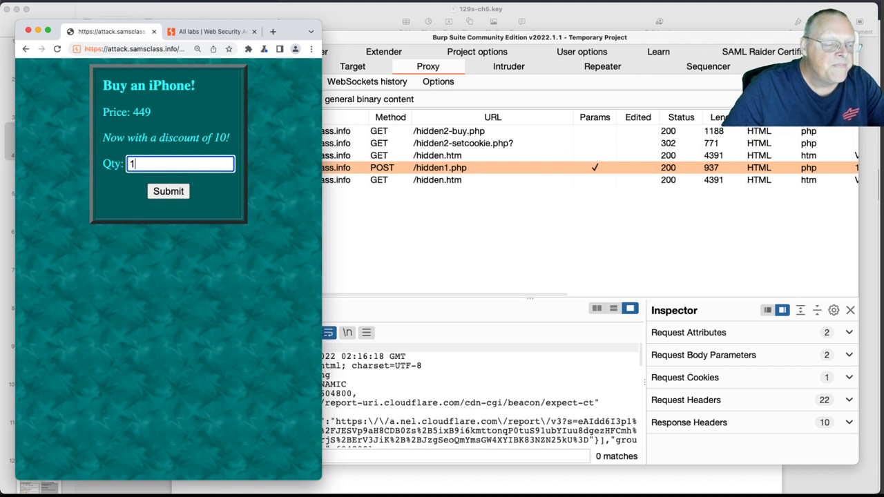
Submit the one-iPhone order, send the captured hidden1.php and hidden2.php POST requests to Repeater in Burp Suite, and open Repeater
click(165, 191)
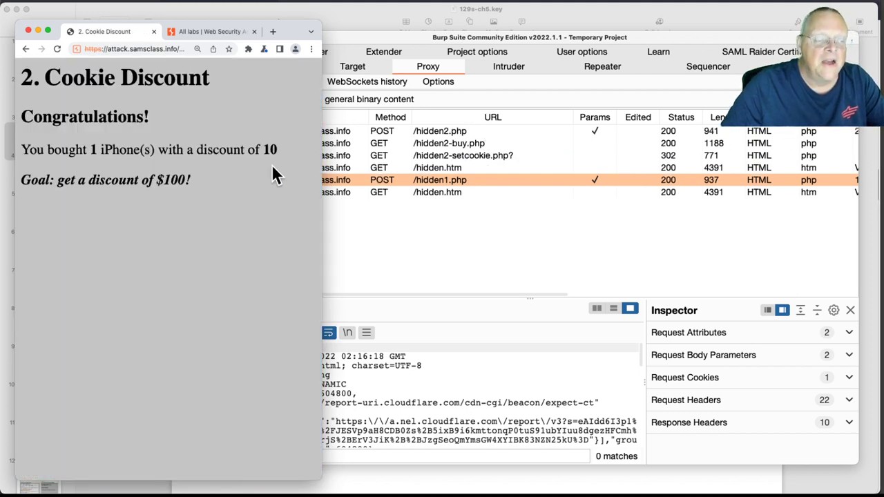
click(396, 225)
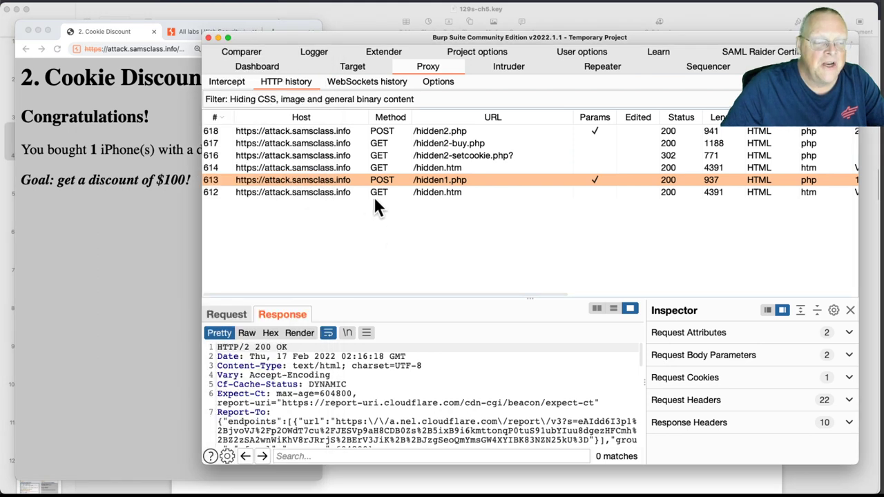
right_click(316, 179)
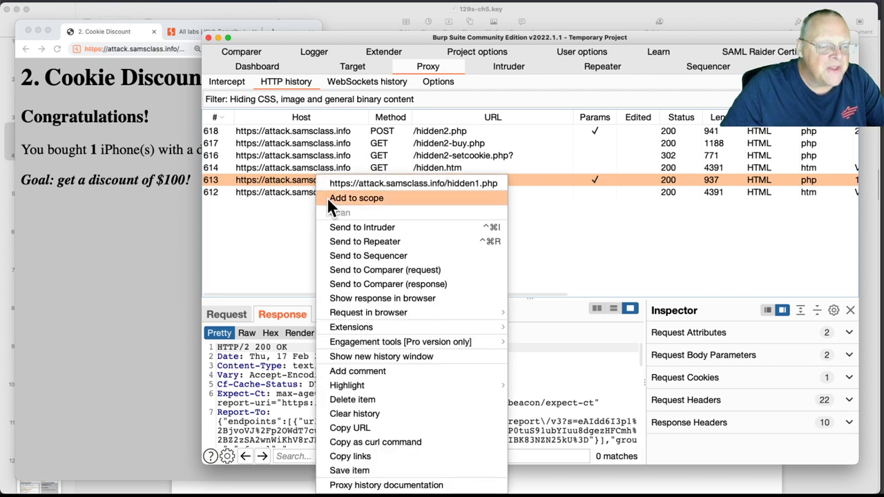
click(352, 241)
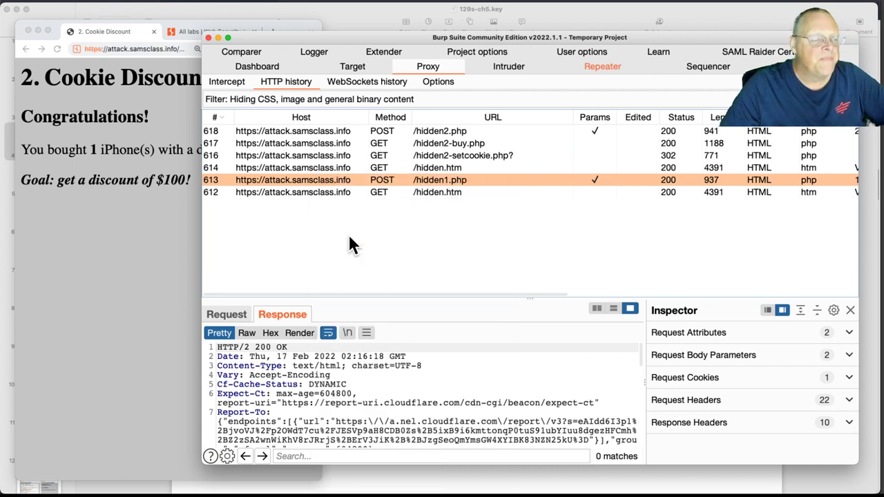
click(318, 131)
right_click(308, 130)
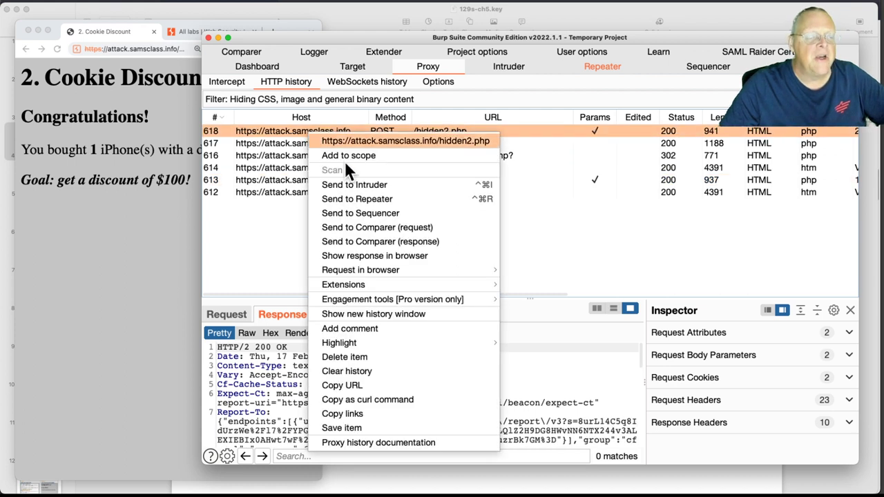
click(358, 196)
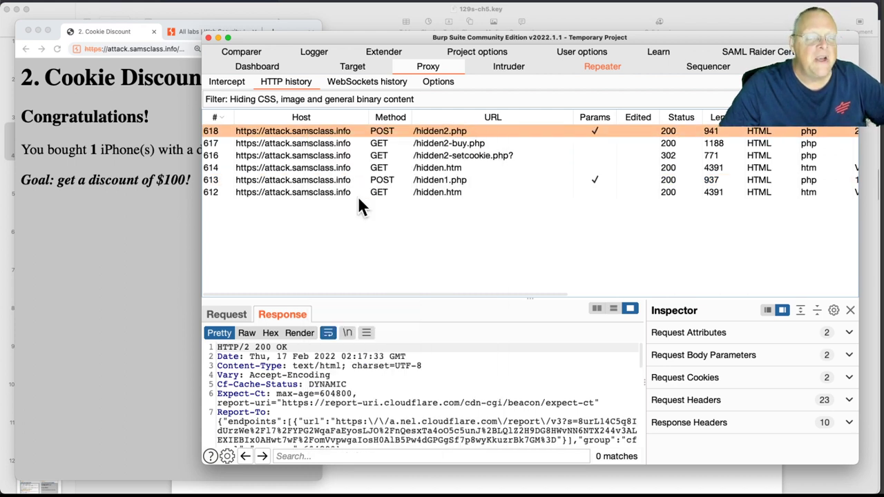
click(603, 67)
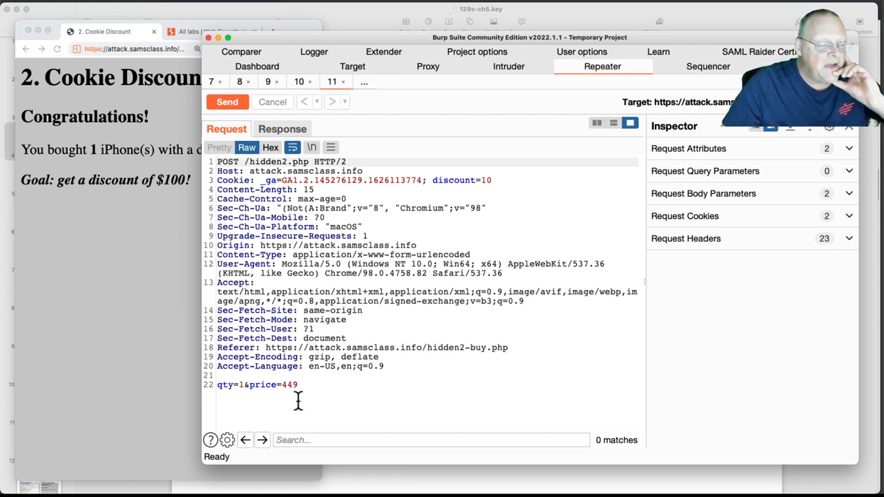
Close all the existing request tabs in Repeater
click(219, 79)
click(219, 80)
click(219, 80)
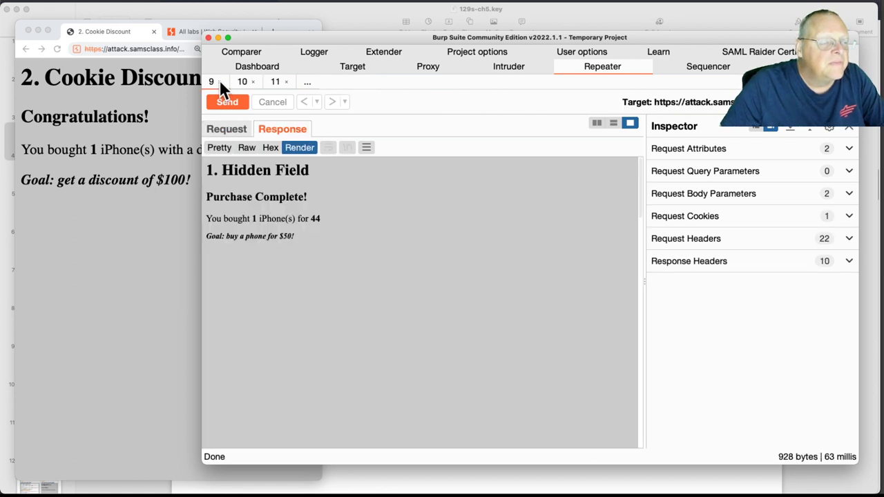
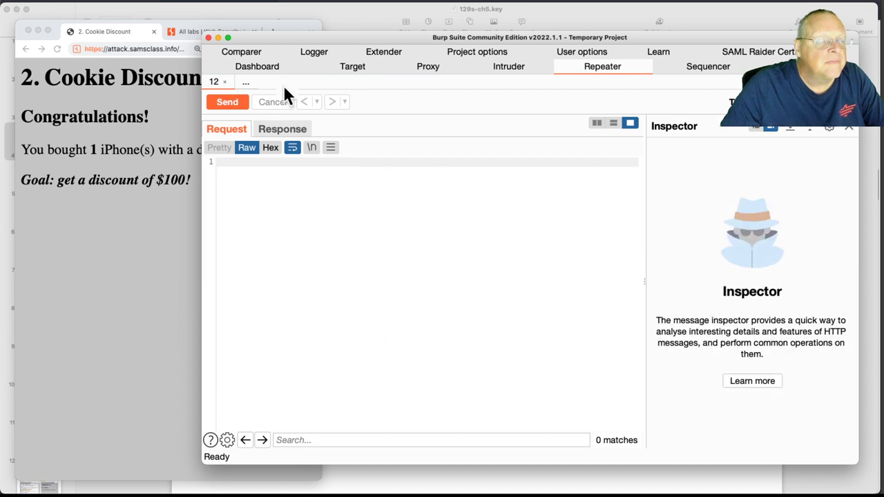
Clear the proxy's HTTP history and confirm the deletion
click(440, 62)
right_click(350, 153)
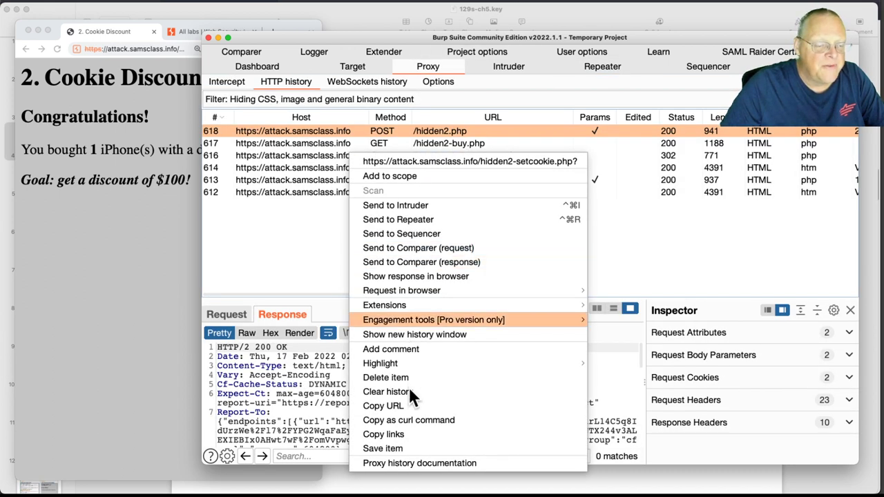
key(Escape)
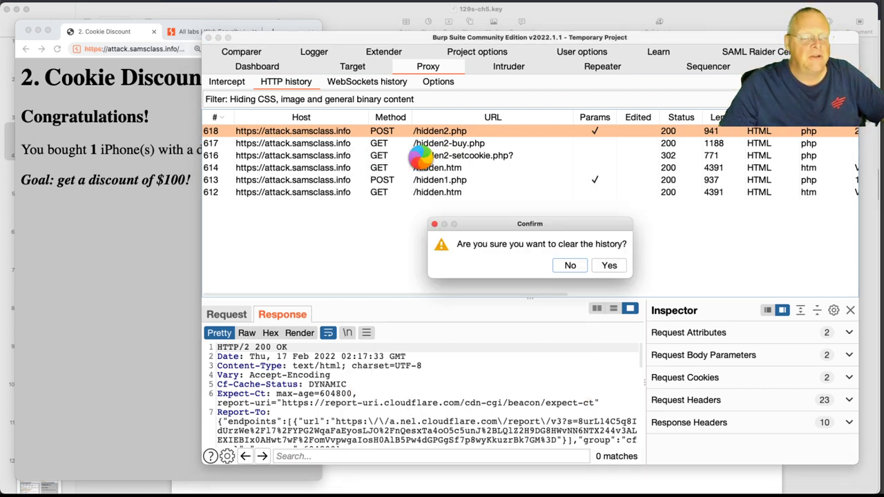
click(608, 267)
Switch to the Chromium browser, return to the discounted iPhone order form and submit it again with quantity 1
click(98, 228)
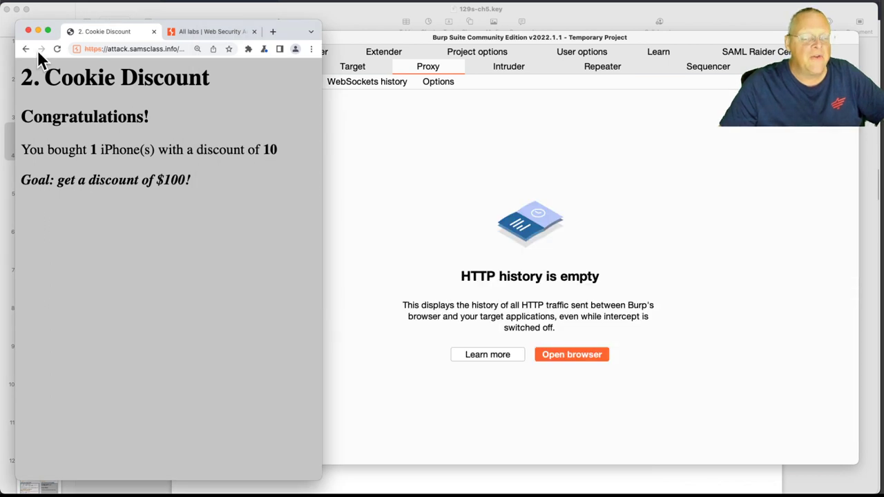
click(25, 49)
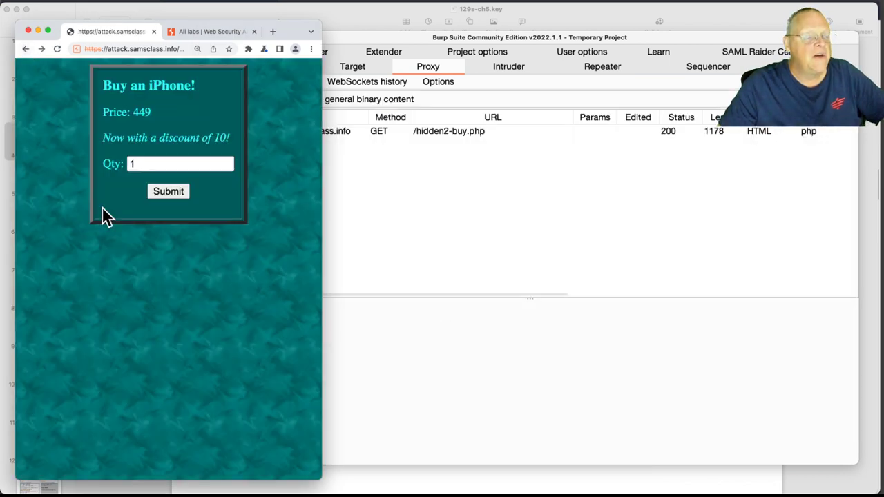
click(139, 171)
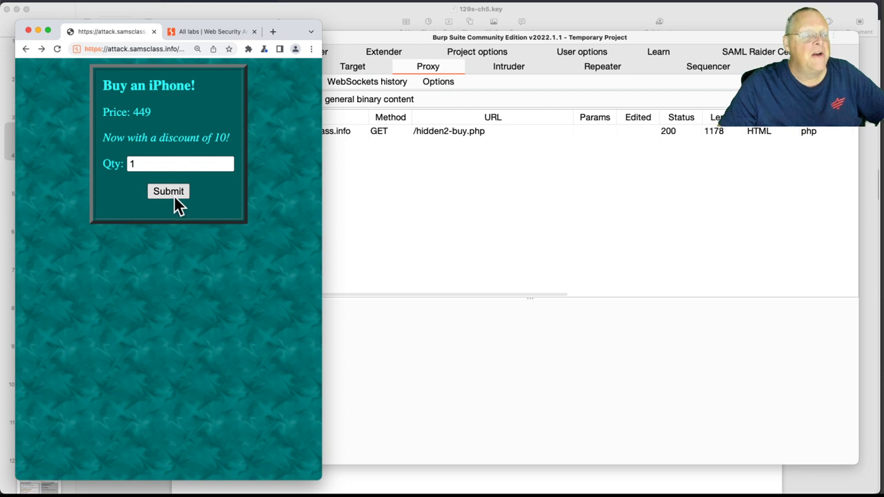
click(174, 193)
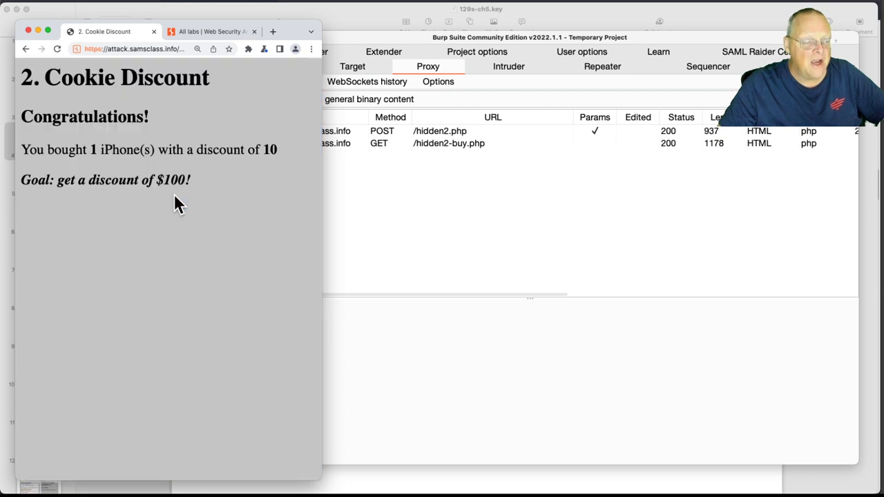
Switch to Burp Suite, send the newly captured hidden2.php POST request to Repeater and open it there
click(396, 180)
click(328, 133)
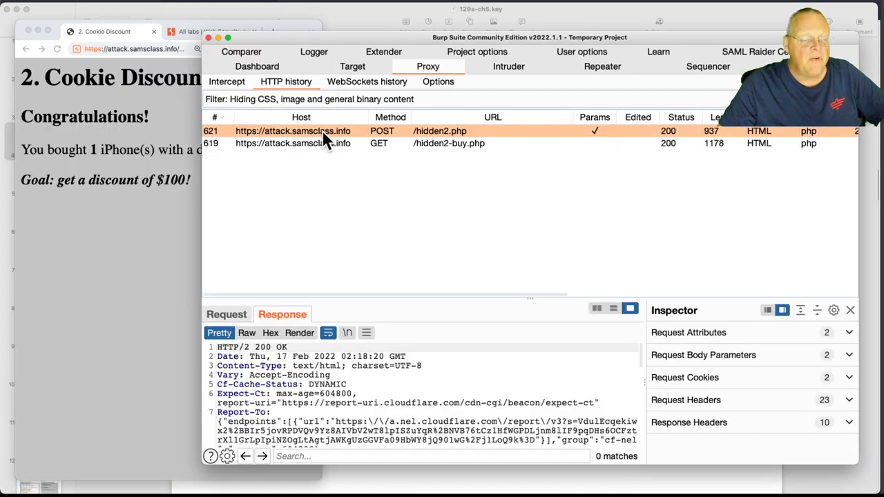
right_click(313, 129)
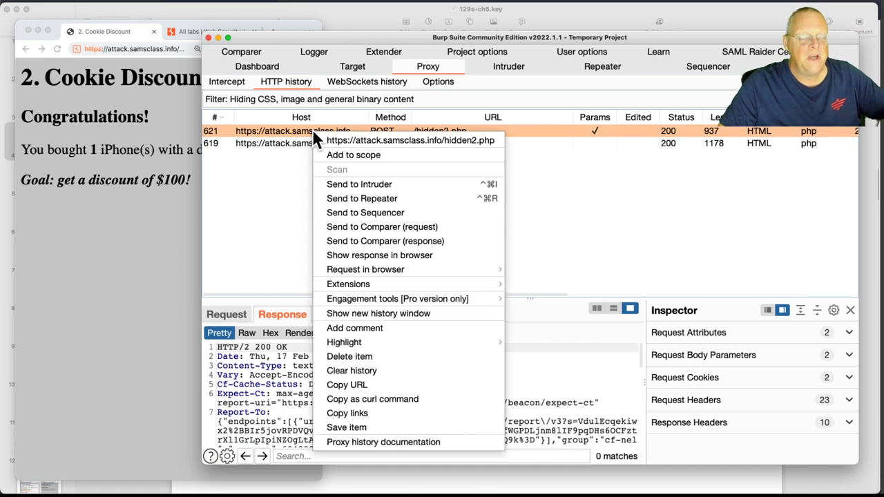
click(354, 198)
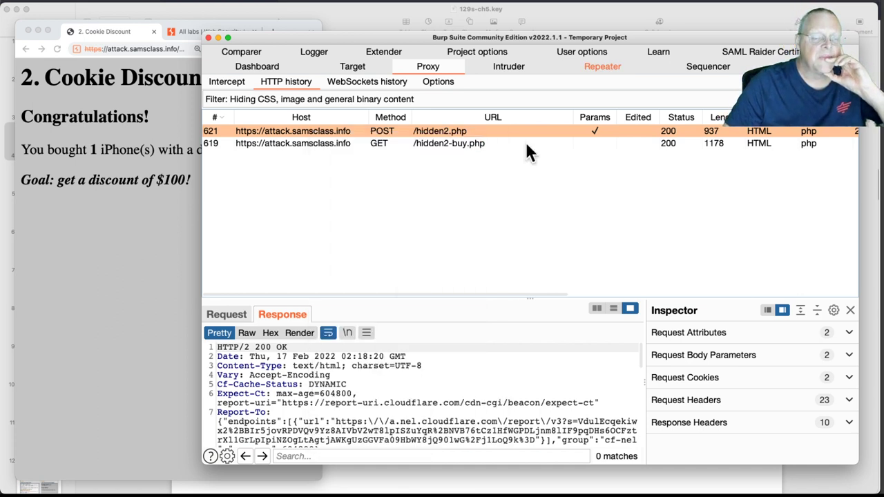
click(603, 67)
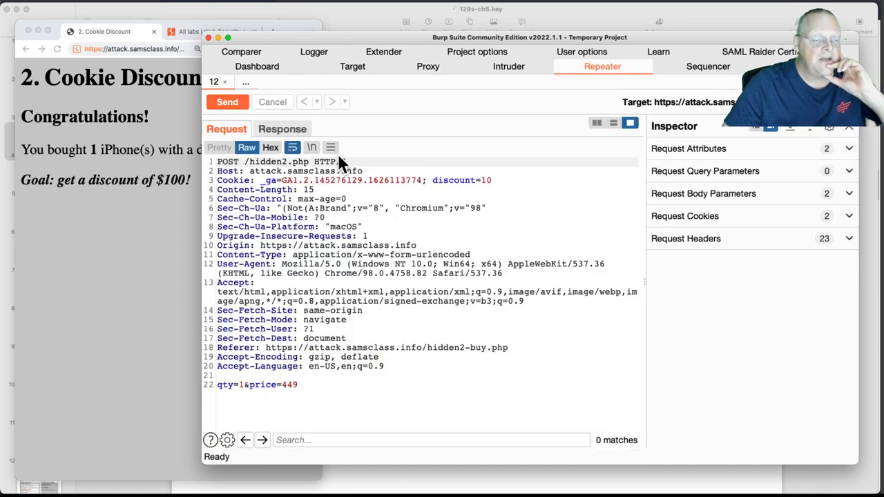
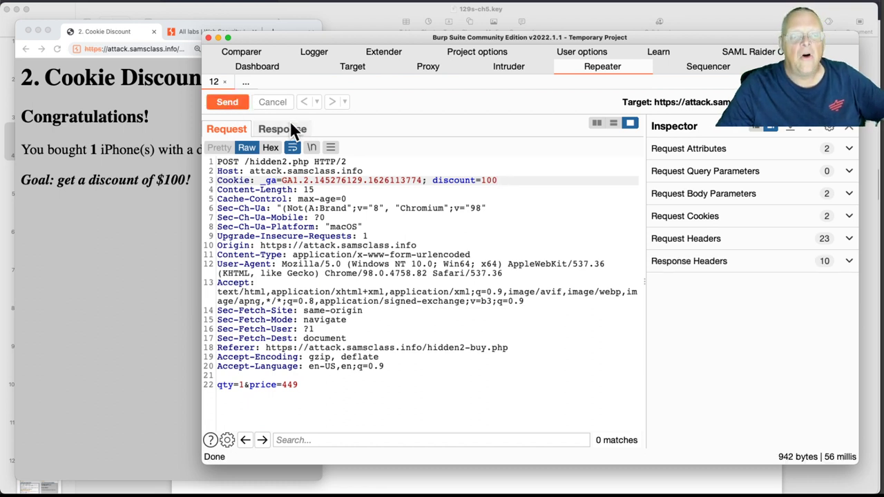
Show the response to the discount=100 request as a rendered page
click(290, 133)
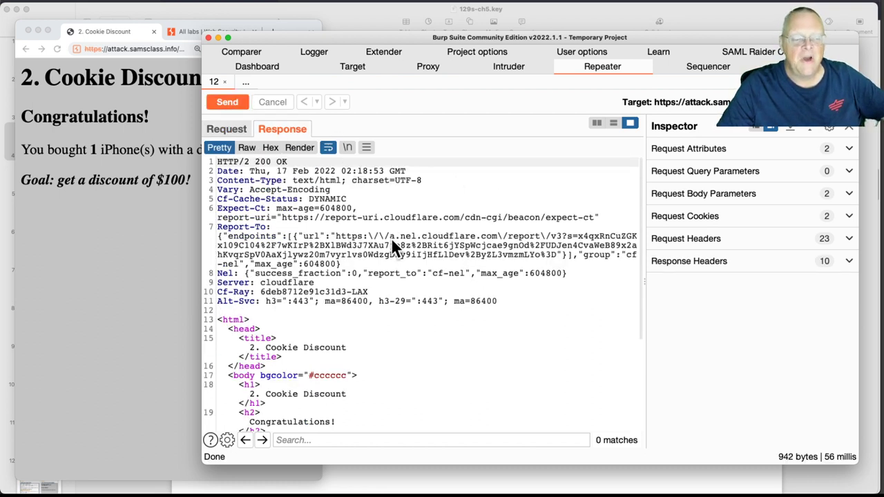
click(304, 147)
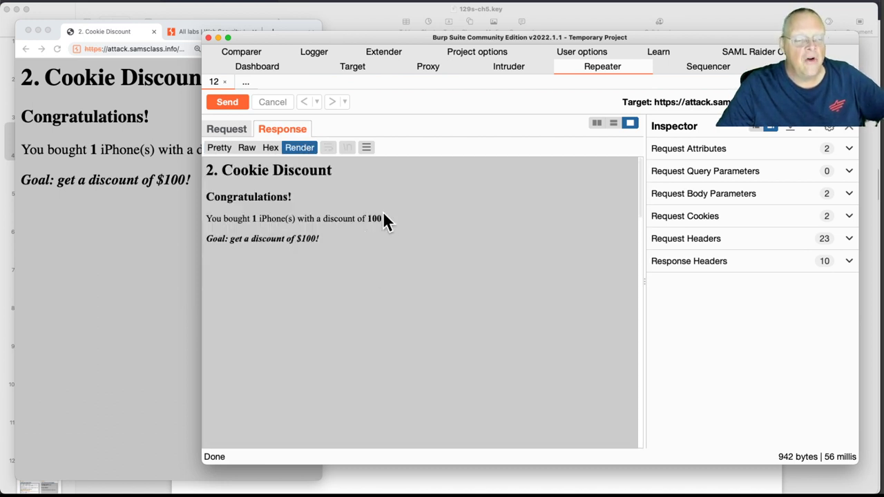
Switch to the Chromium browser and go back to the Vulnerable Pages list, showing the URL Parameters exercise
click(111, 191)
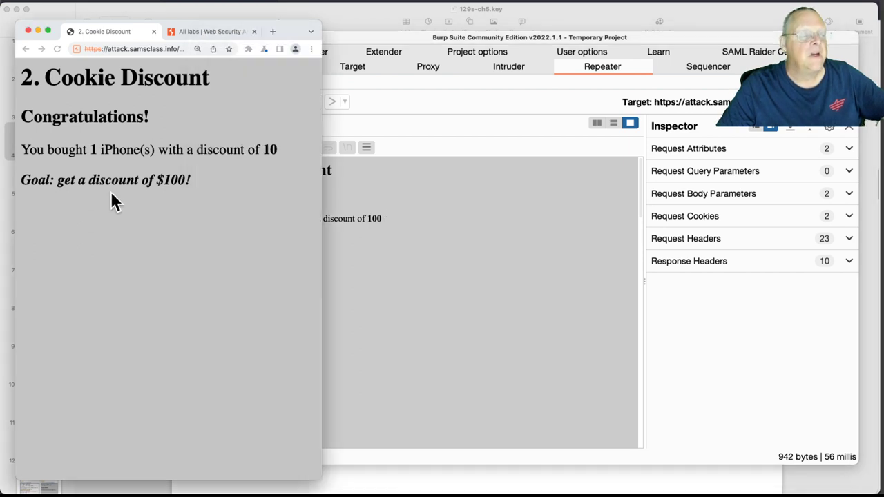
click(24, 50)
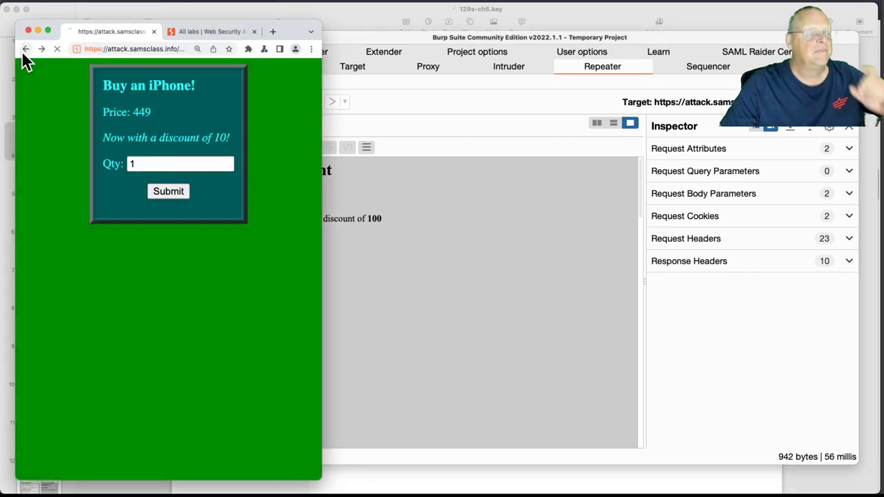
click(23, 52)
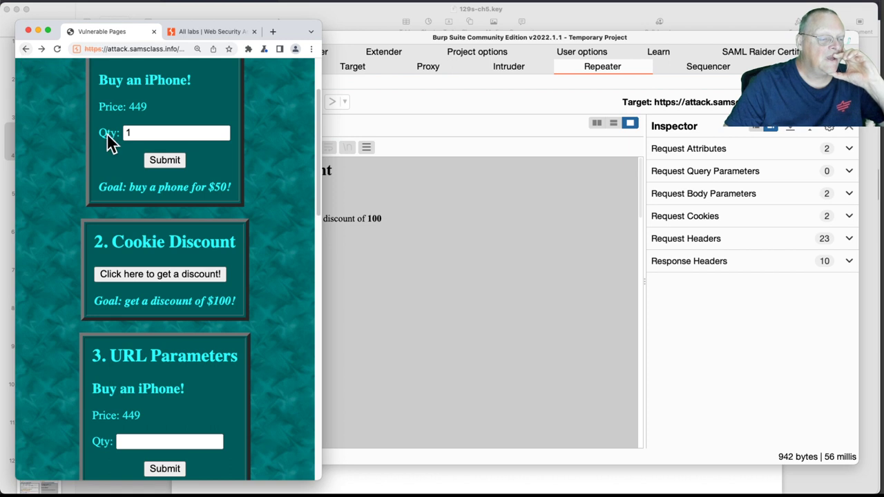
scroll(274, 297, down, 3)
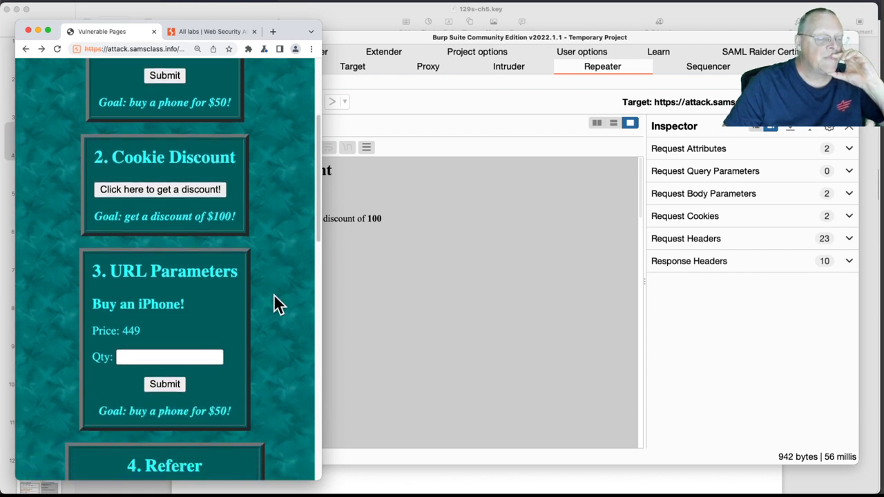
Switch to the Keynote presentation and view the slides Changing Price with Burp and Burp Tip
key(super+Tab)
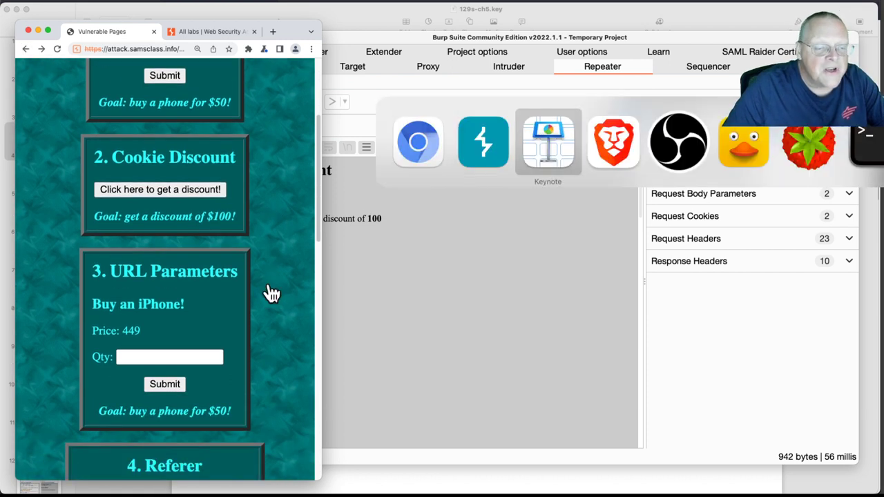
key(super+Tab)
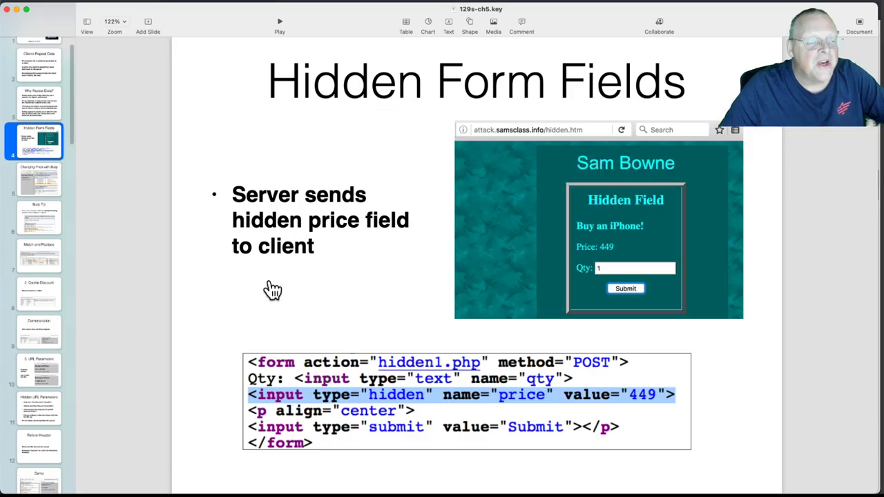
click(49, 182)
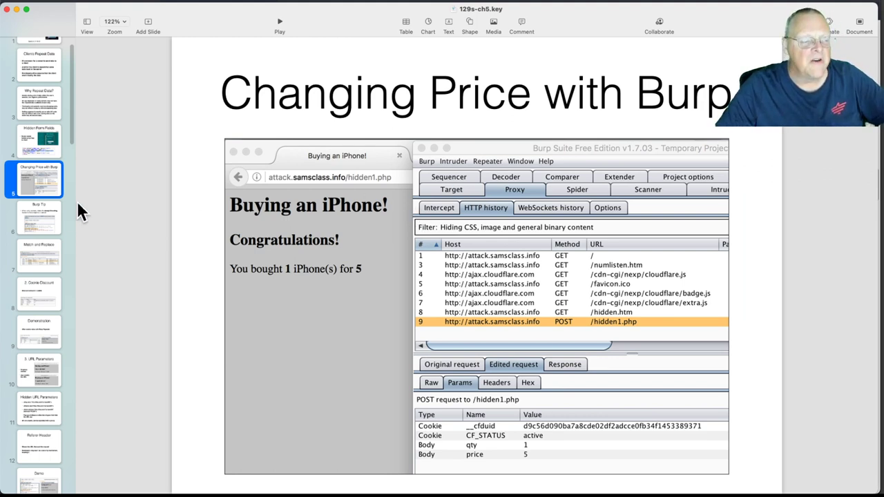
click(43, 219)
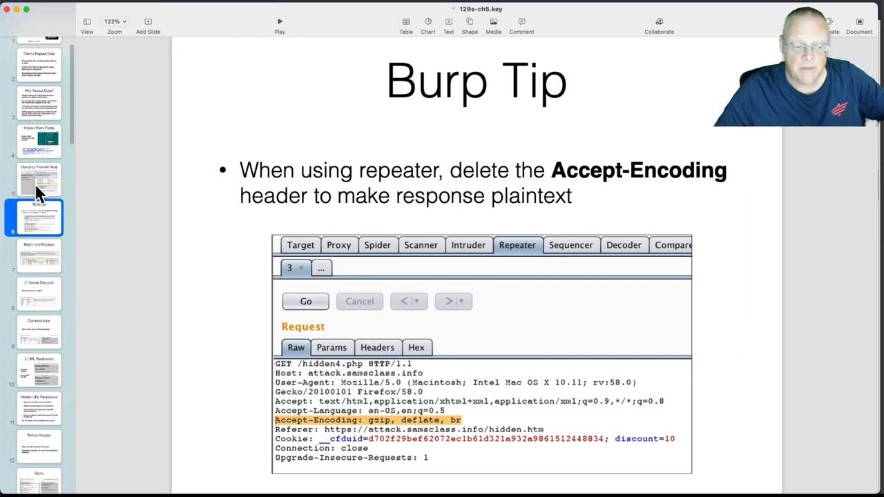
Switch back to Burp Suite and review the modified hidden2.php request in Repeater
key(super+Tab)
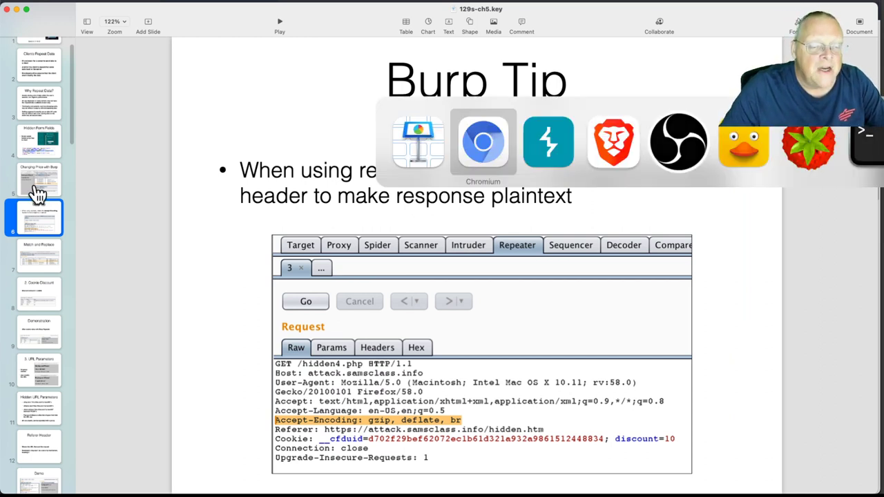
key(super+Tab)
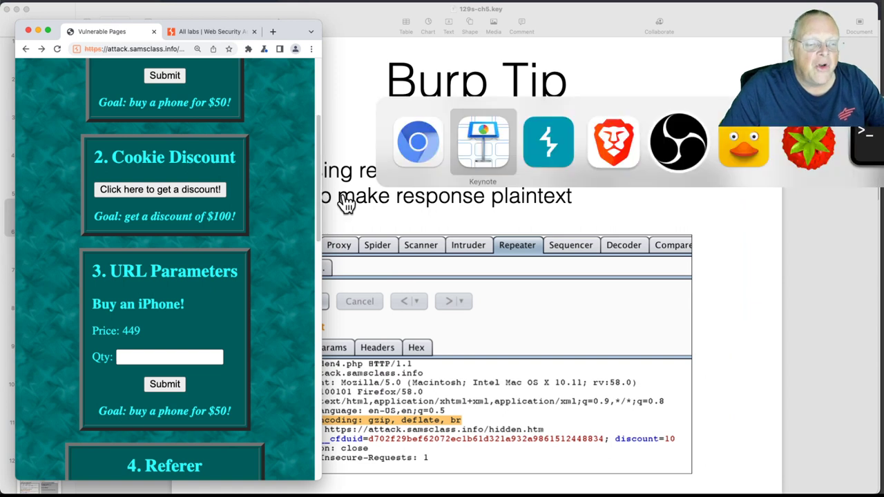
key(super+Tab)
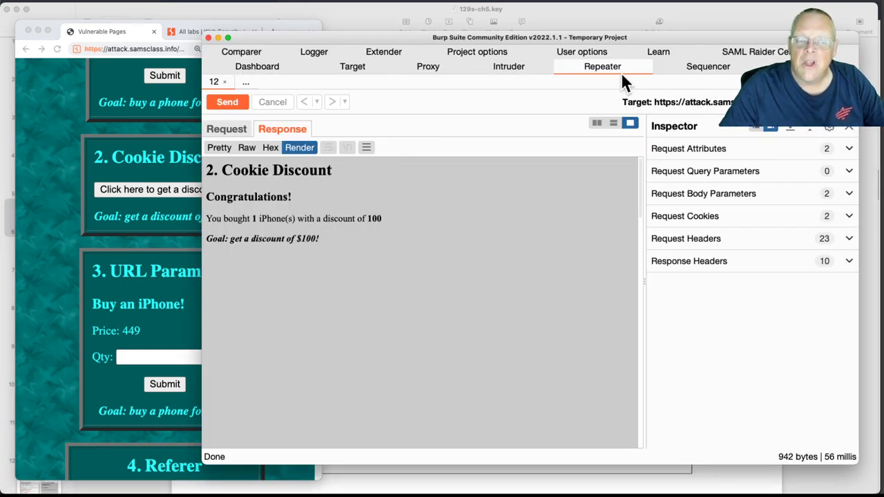
click(228, 130)
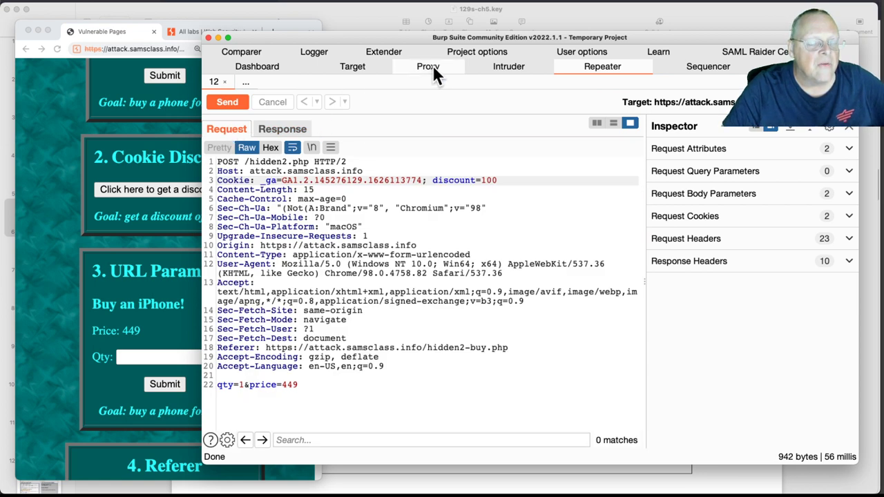
Switch to the Chromium browser and show the Hidden Field exercise on the Vulnerable Pages
click(50, 167)
scroll(53, 170, up, 5)
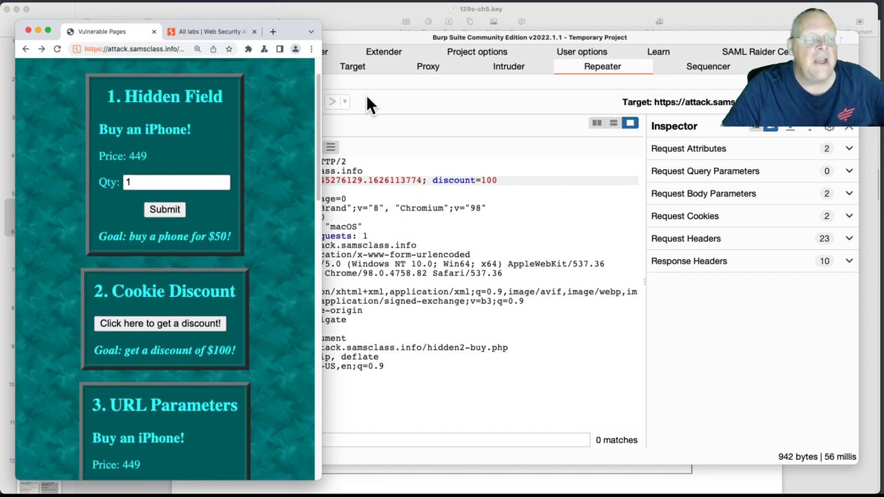
Switch to Burp Suite and turn on proxy interception of browser requests
click(414, 151)
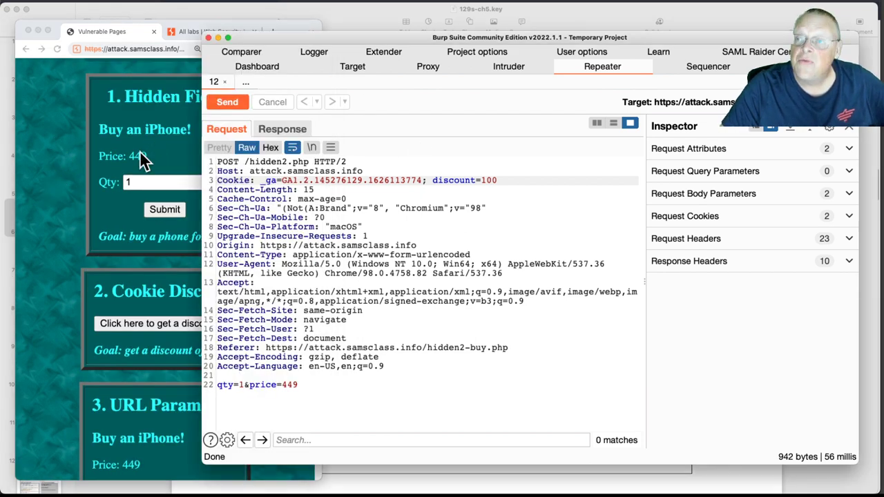
click(109, 185)
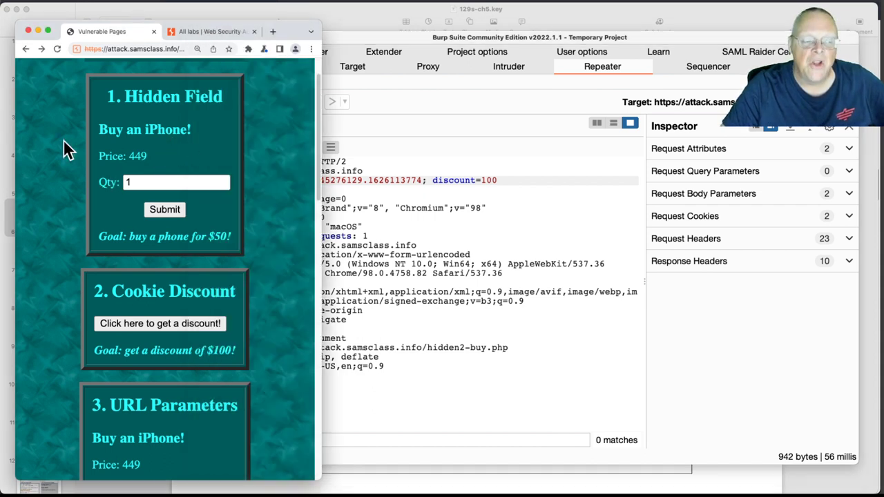
click(404, 104)
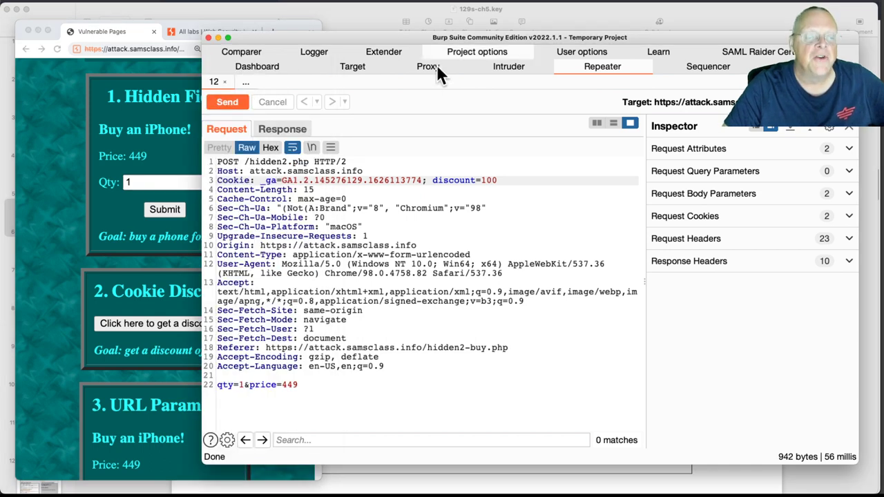
click(438, 68)
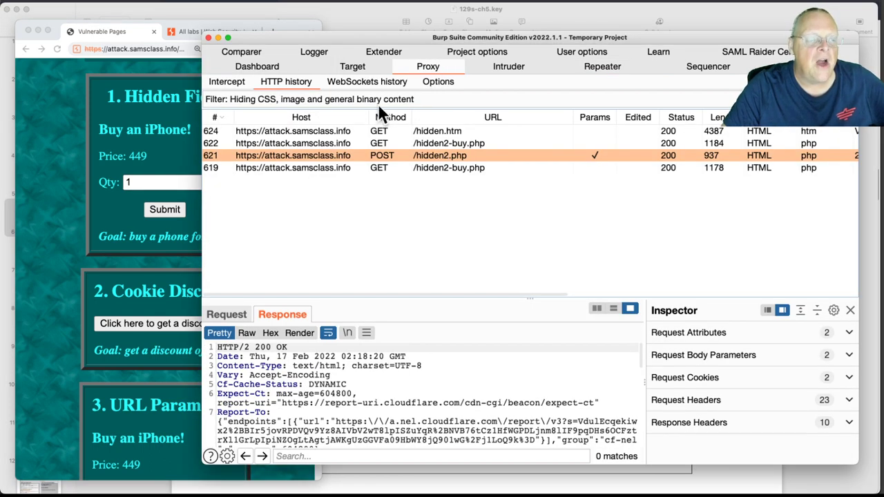
click(229, 81)
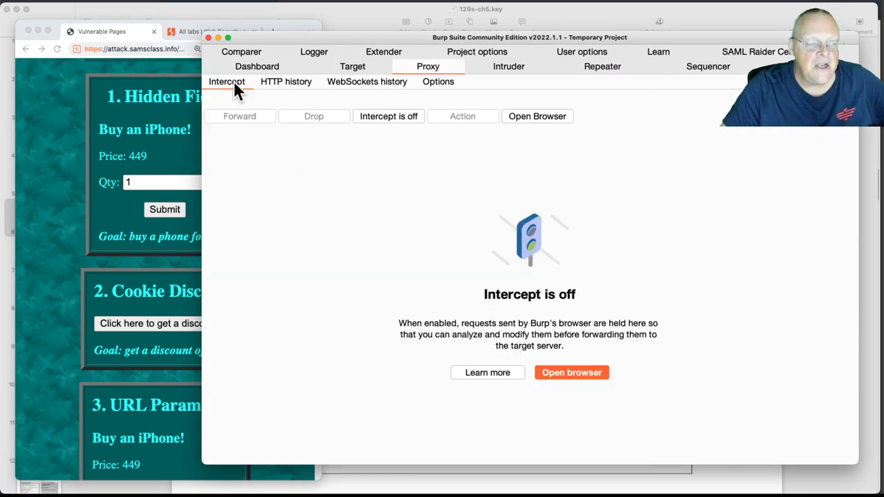
click(405, 116)
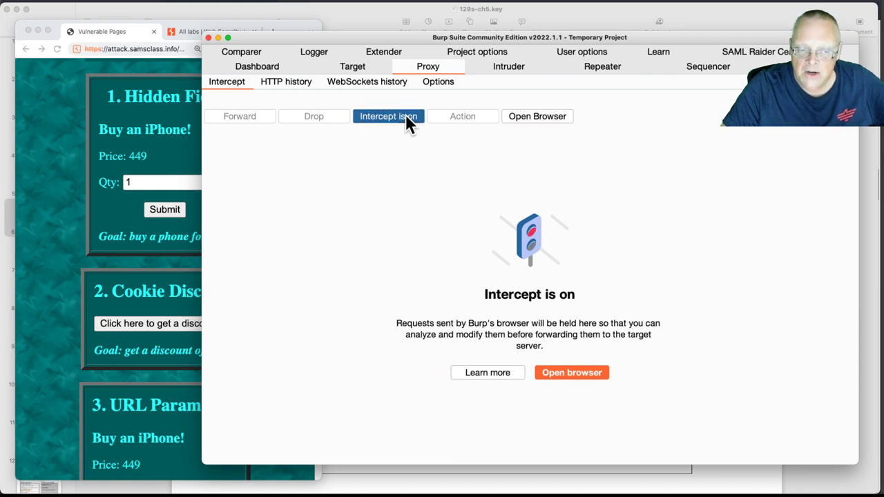
Submit the Hidden Field order in Chromium and release the intercepted hidden1.php request with its price set to 43
click(84, 229)
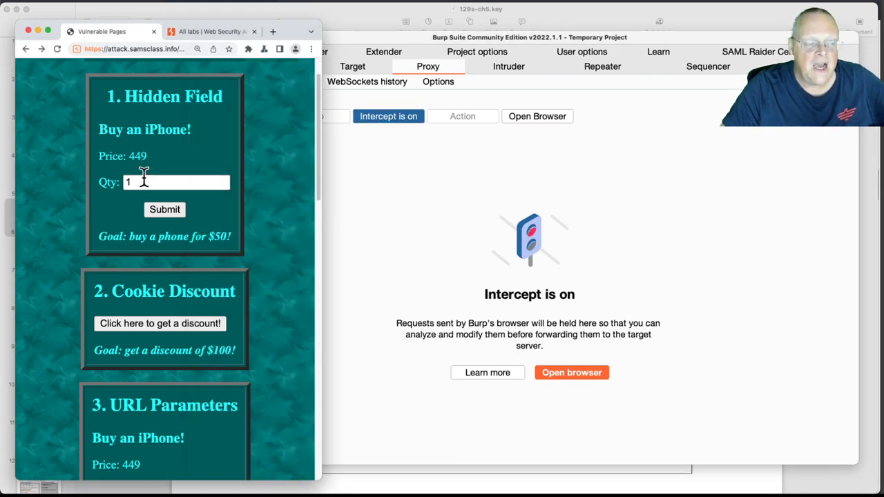
click(165, 210)
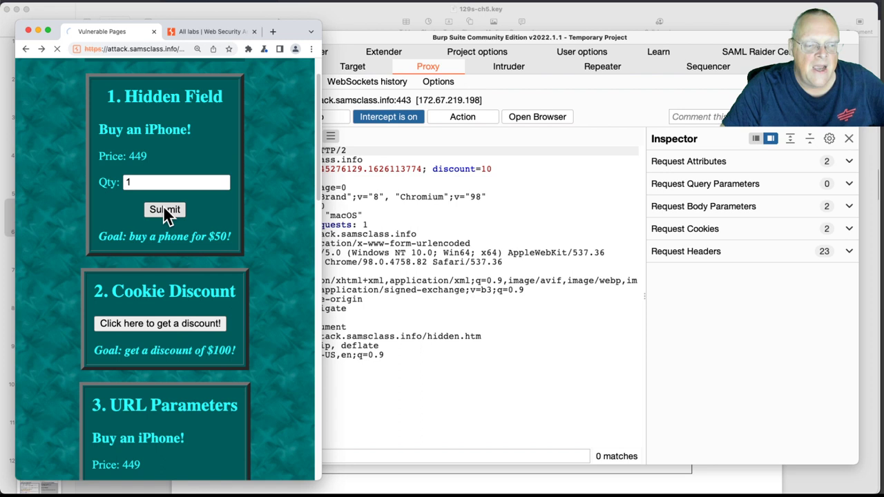
click(459, 206)
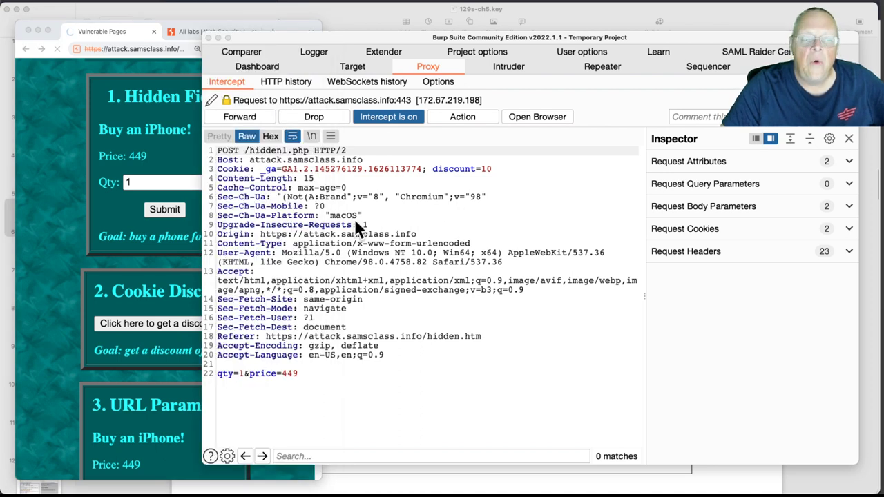
click(299, 374)
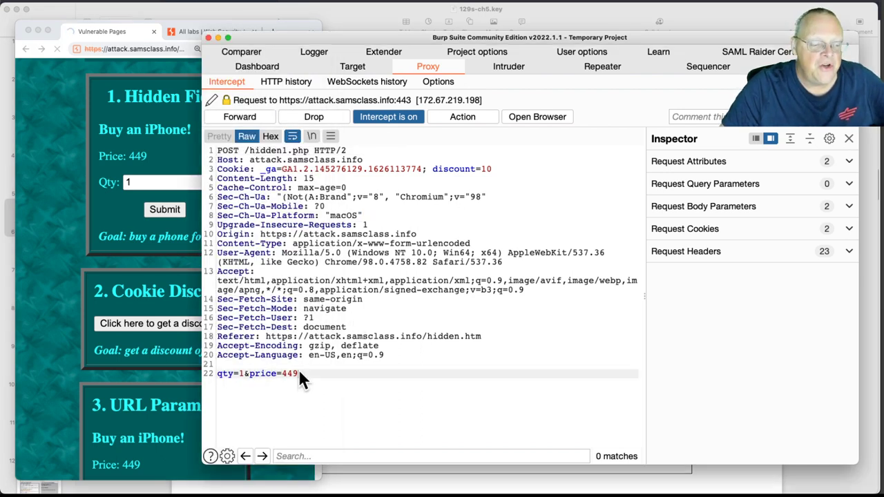
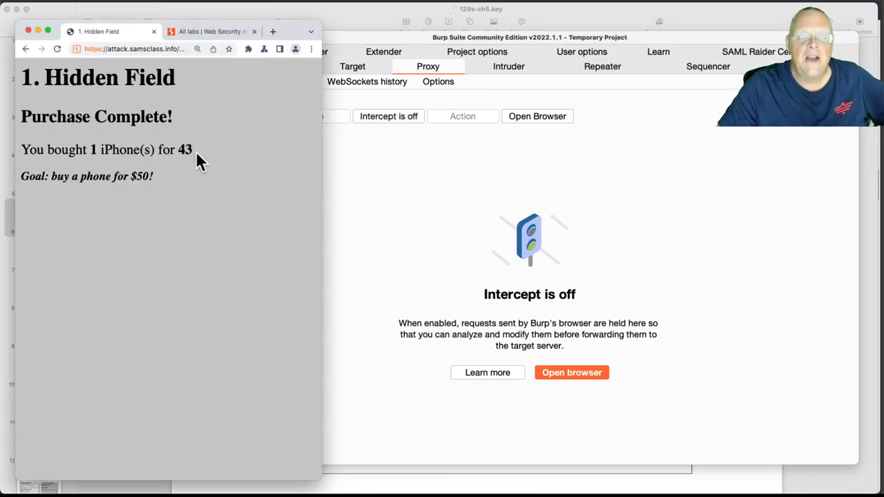
drag(161, 152, 164, 153)
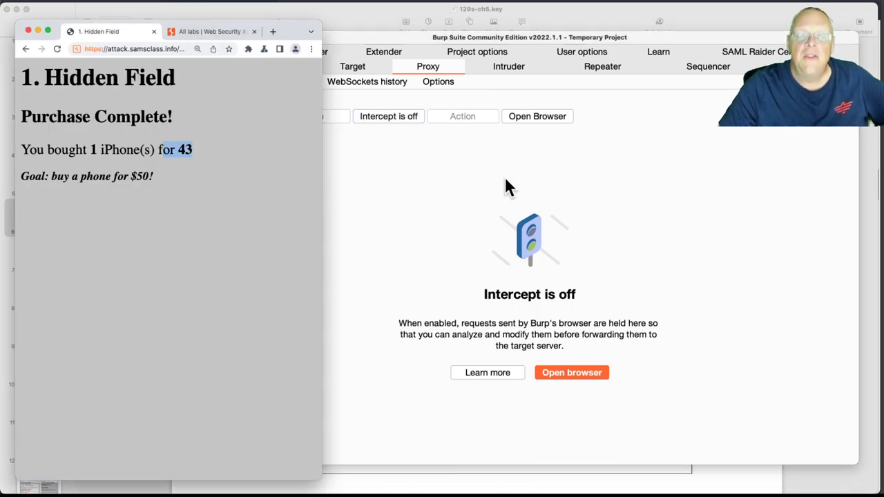
Go back to the Vulnerable Pages list in Chromium and show the URL Parameters exercise in full
click(404, 181)
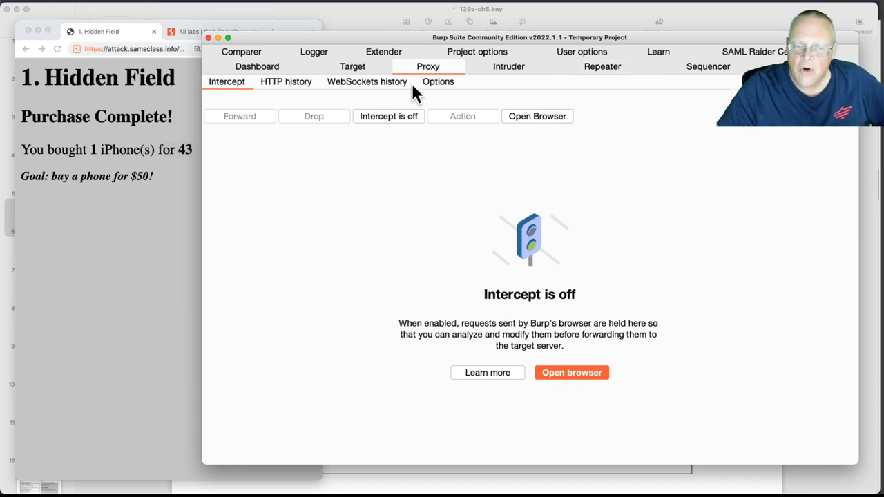
click(146, 280)
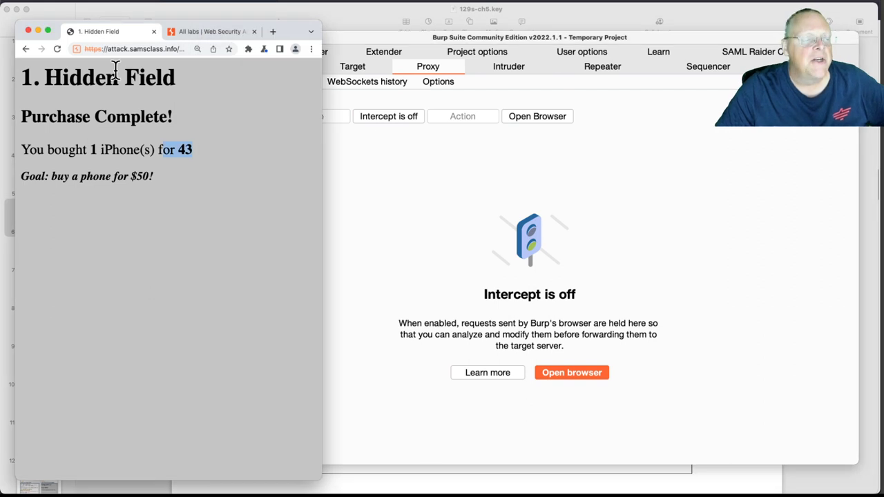
click(25, 49)
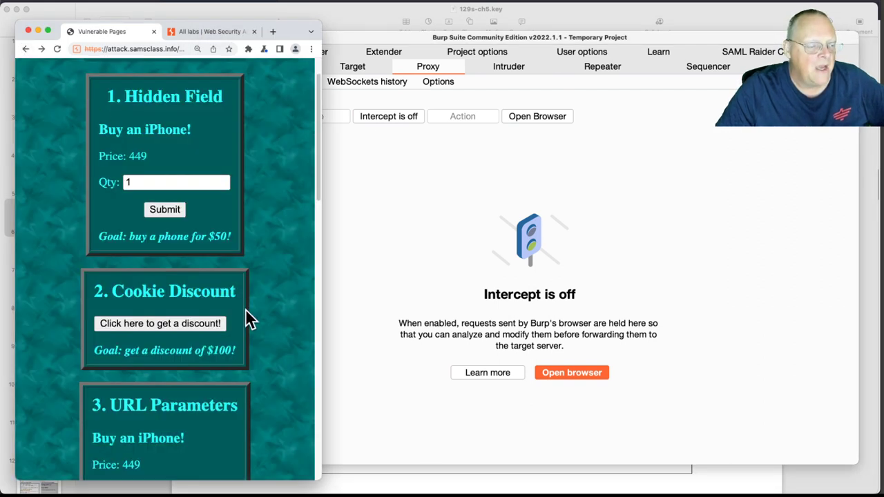
scroll(251, 326, down, 3)
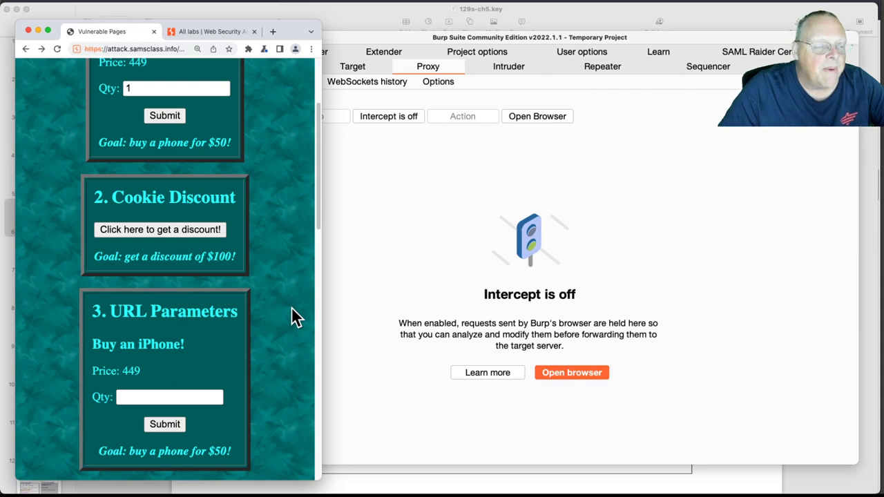
Switch to the Keynote presentation and view the Match and Replace slide
key(super+Tab)
key(super+Tab)
key(super+Tab)
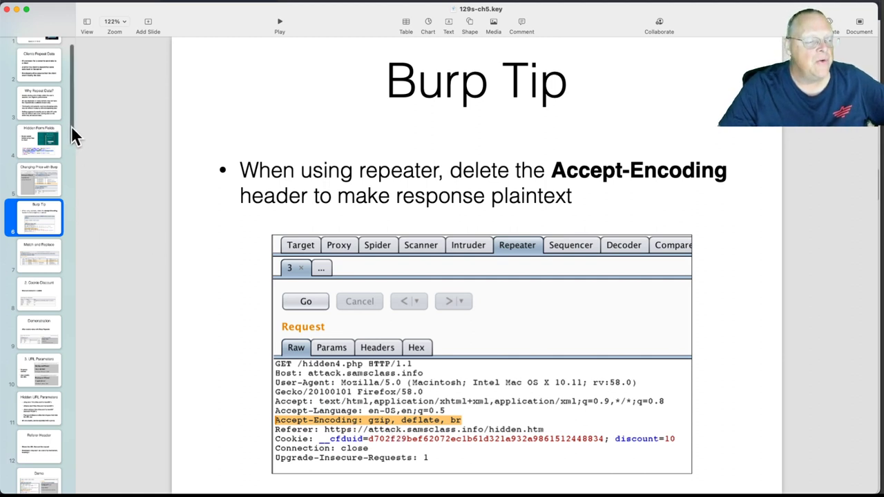
scroll(72, 131, down, 4)
scroll(65, 155, down, 3)
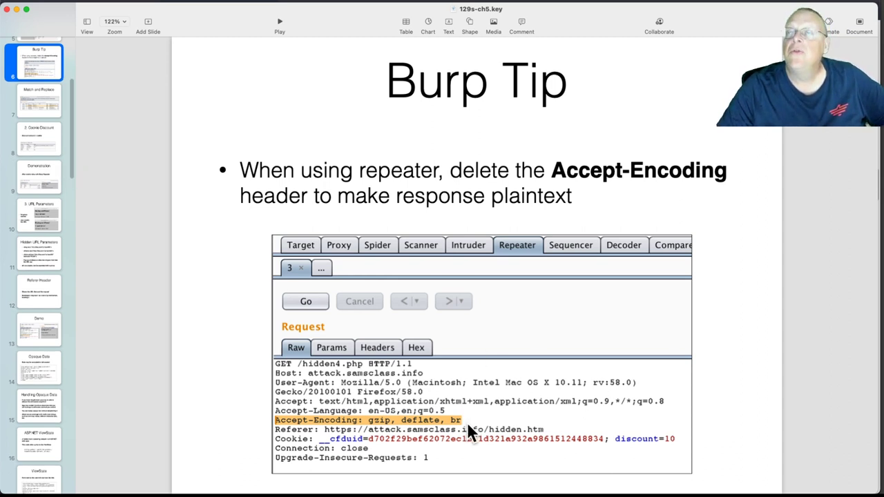
click(36, 108)
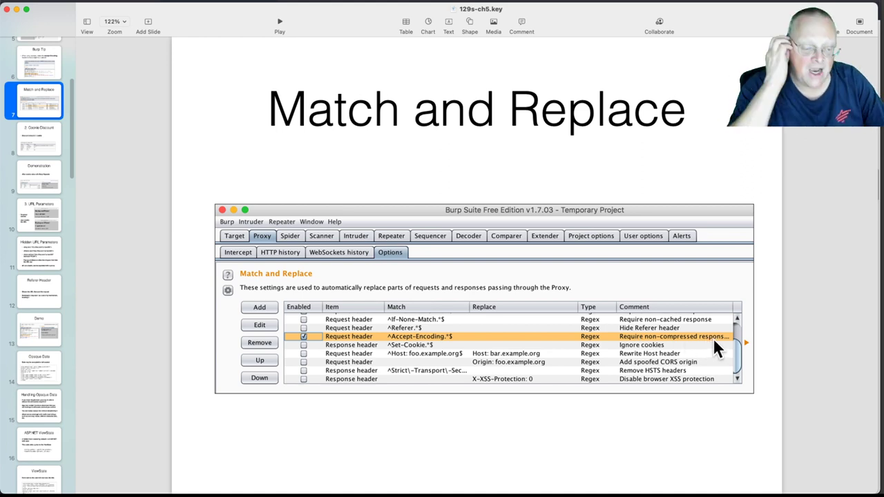
Switch to Burp Suite and examine the Match and Replace rules in the proxy options, including the Accept-Encoding rule
key(super+Tab)
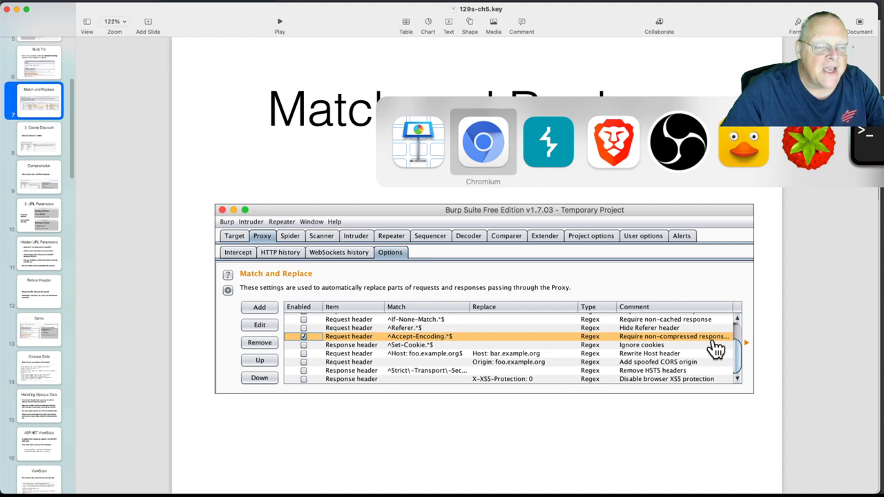
key(super+Tab)
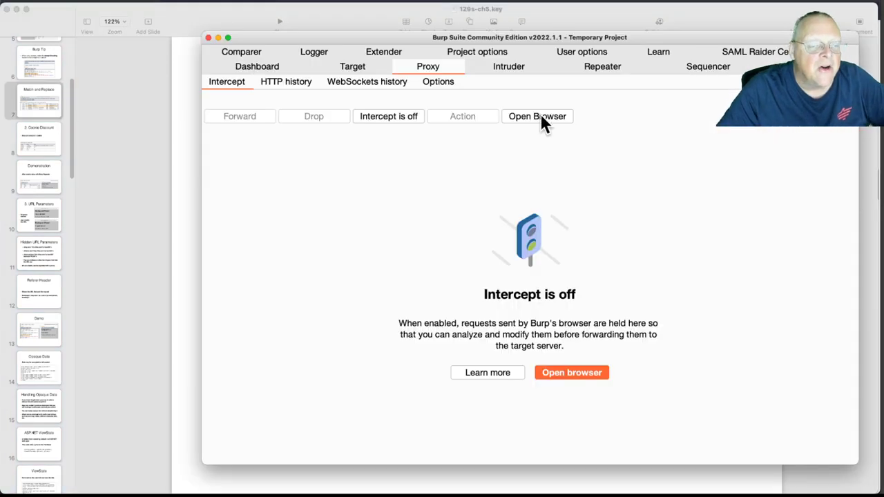
click(441, 80)
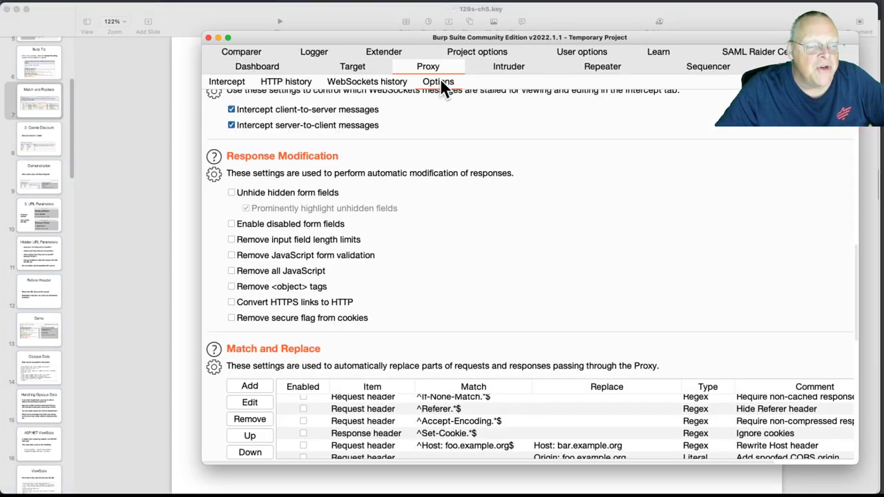
scroll(387, 269, down, 3)
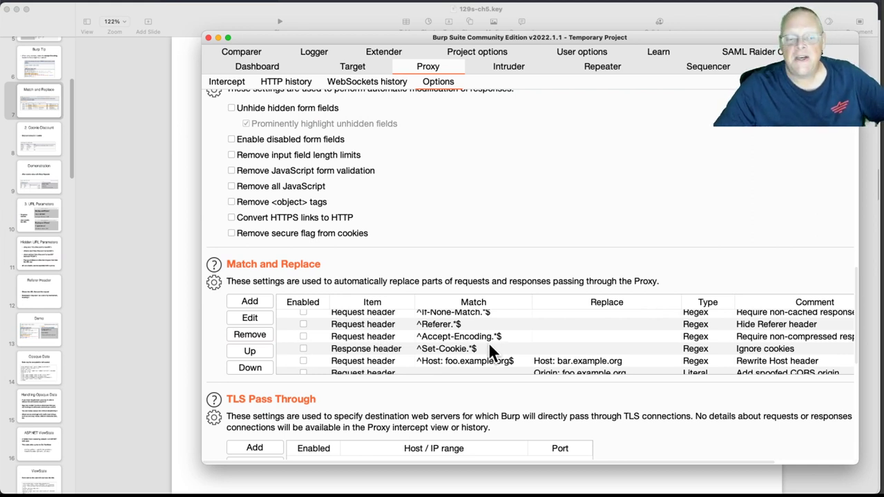
Return to the Keynote presentation and view the slides 2. Cookie Discount, Demonstration and 3. URL Parameters
click(174, 231)
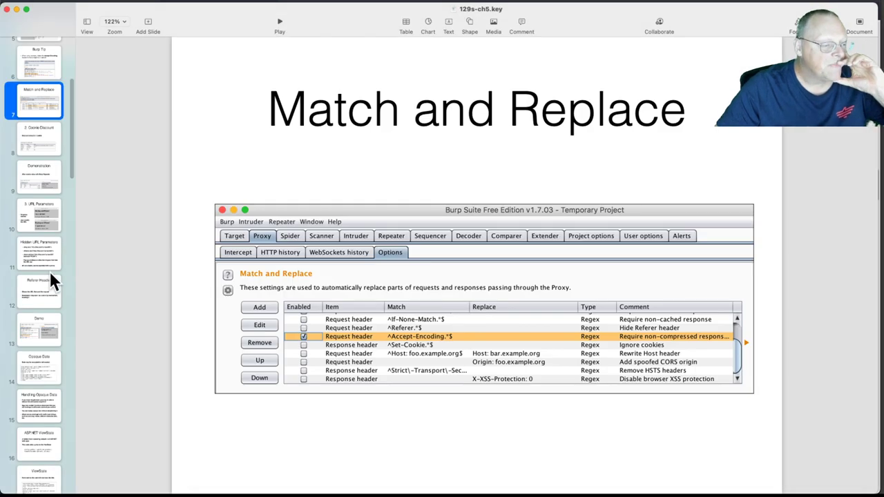
click(36, 154)
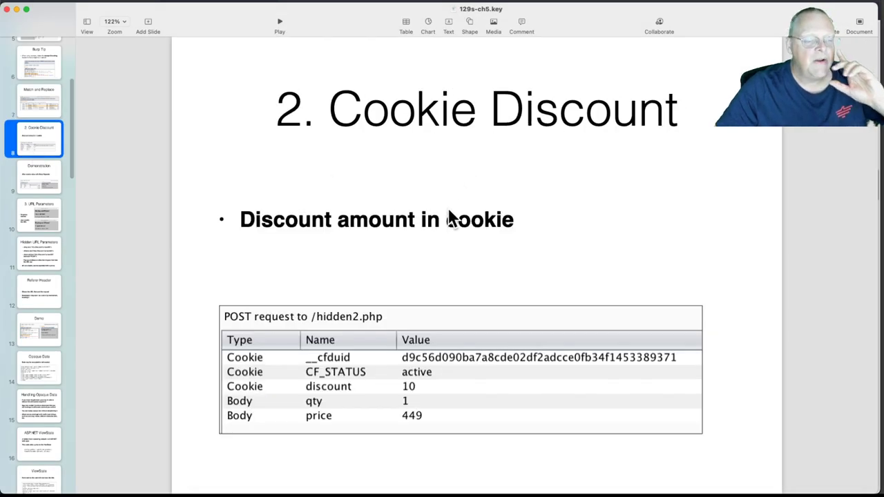
click(46, 178)
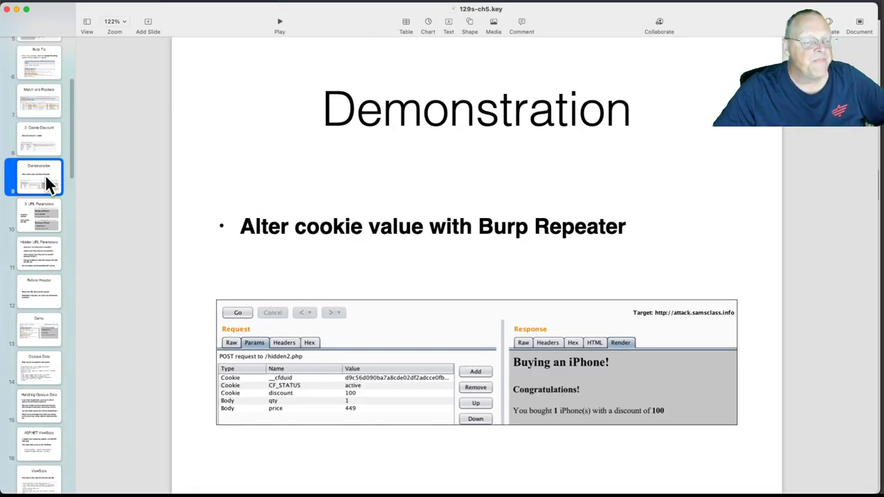
click(31, 214)
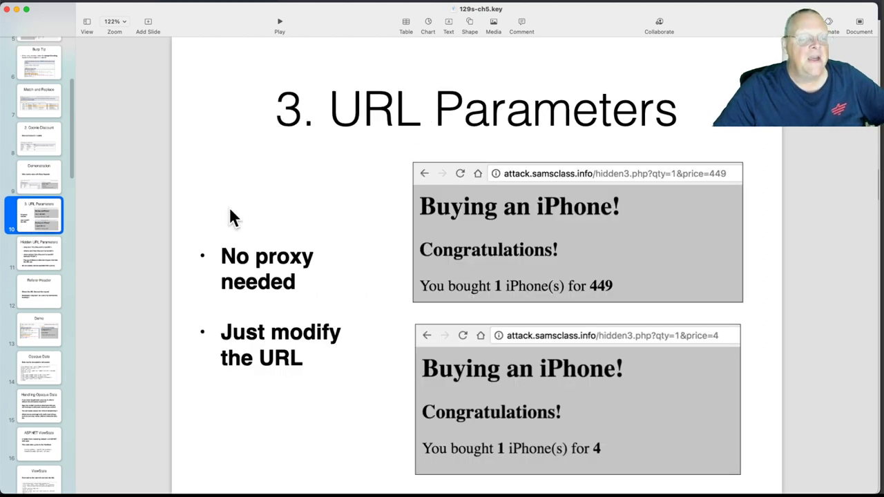
Switch to the Chromium browser and bring up the quantity form of the URL Parameters exercise
key(super+Tab)
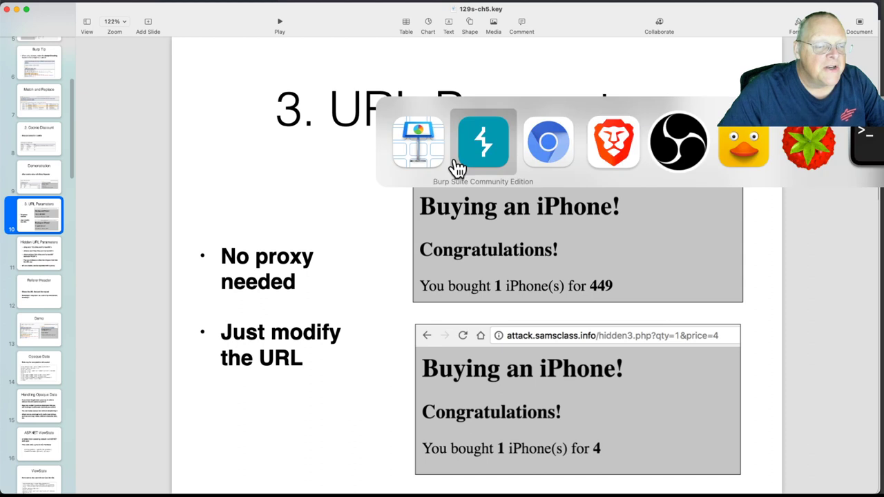
click(458, 165)
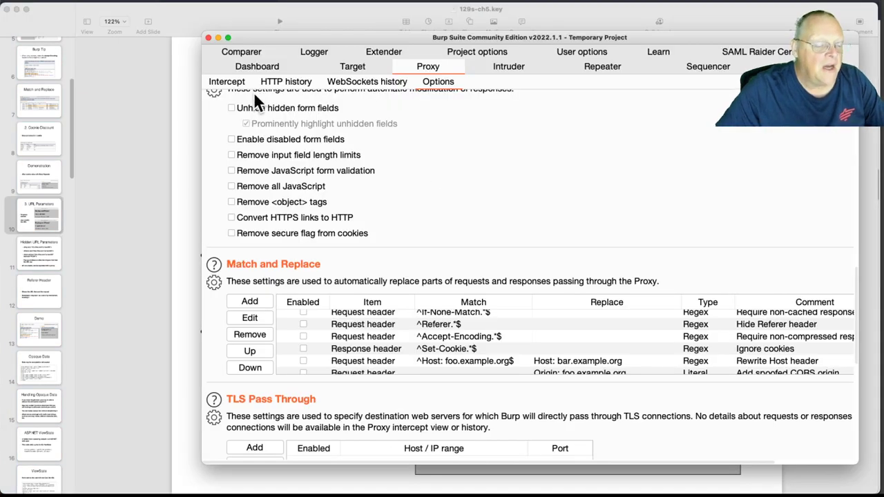
key(super+Tab)
key(super+Tab)
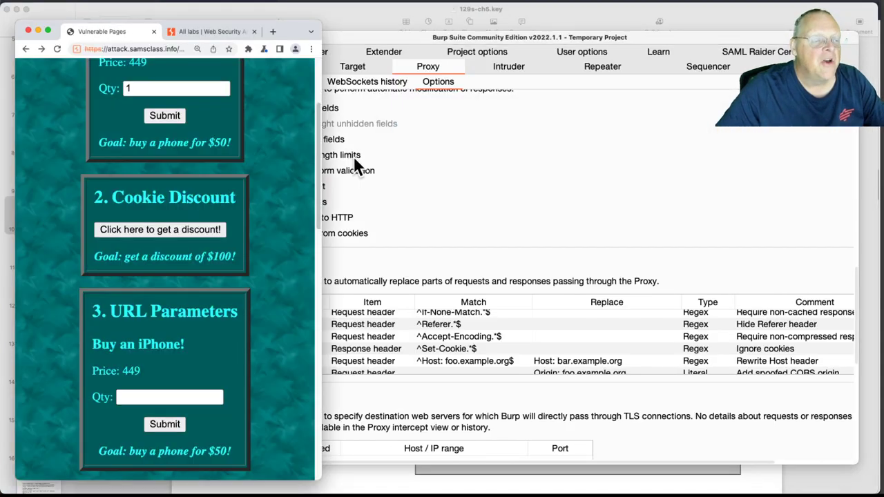
scroll(203, 346, down, 5)
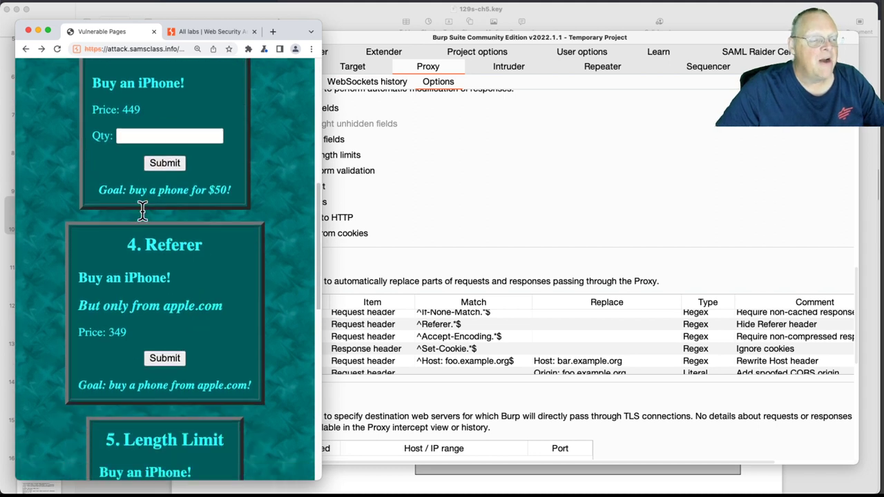
Submit the URL Parameters order with a quantity of 1 and widen the browser window to show the full URL
click(154, 134)
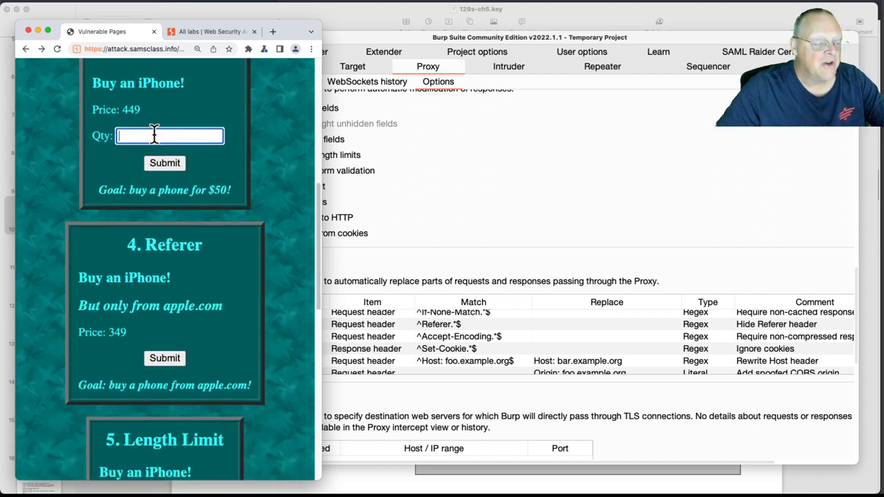
click(164, 161)
click(165, 161)
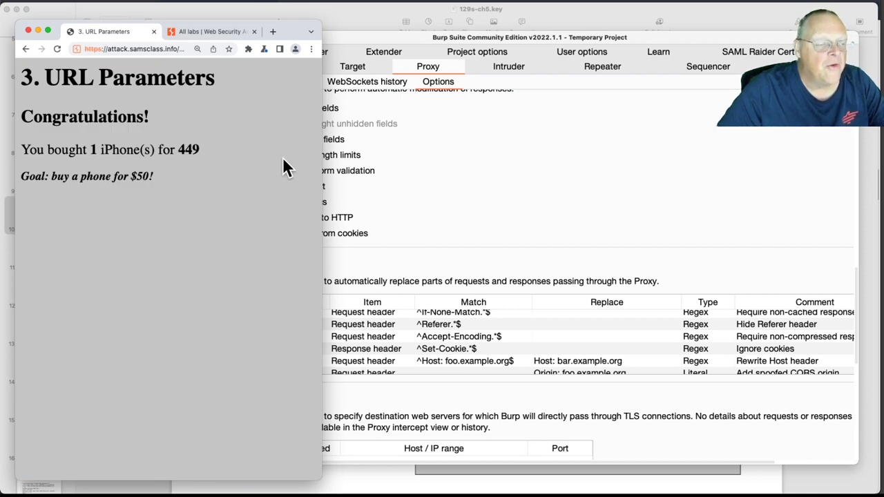
drag(322, 159, 478, 150)
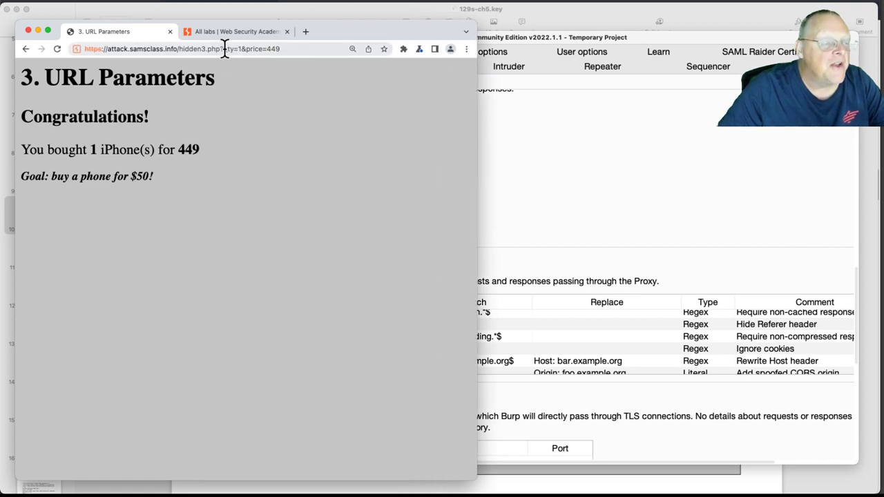
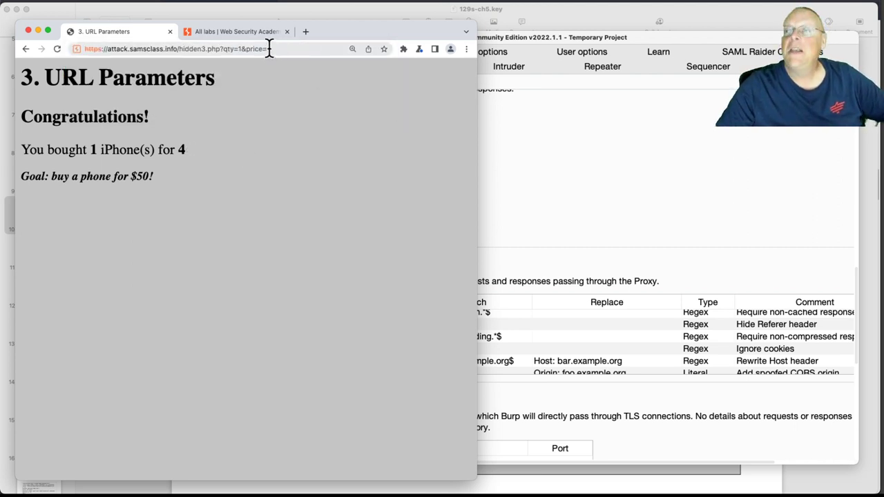
Switch to Burp Suite and send the hidden3.php?qty=1&price=449 request from the proxy's HTTP history to Repeater, bringing it up there
click(677, 194)
click(228, 81)
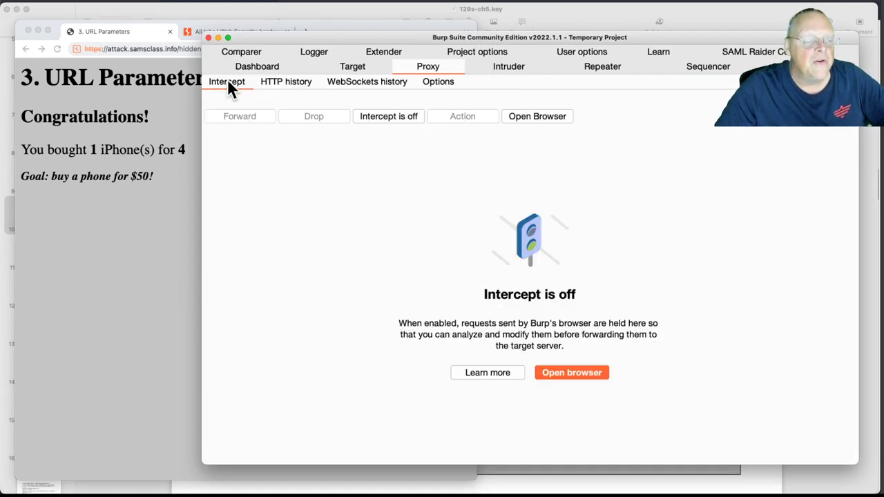
click(263, 84)
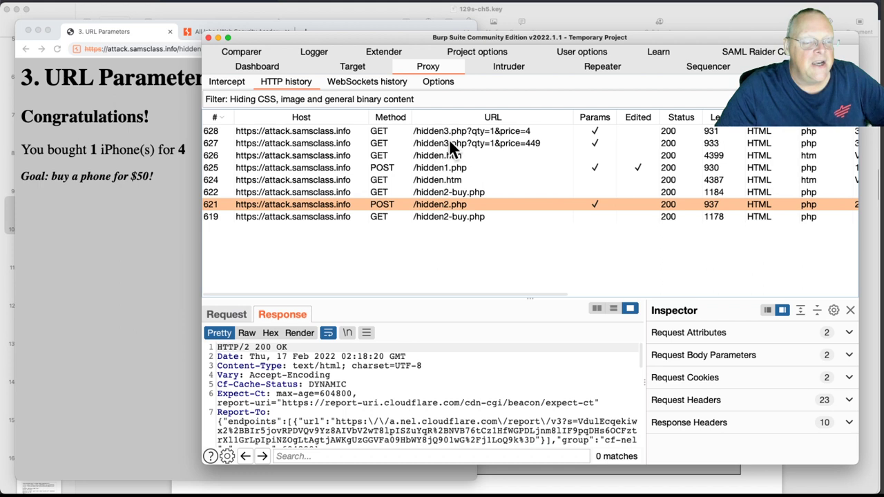
click(348, 145)
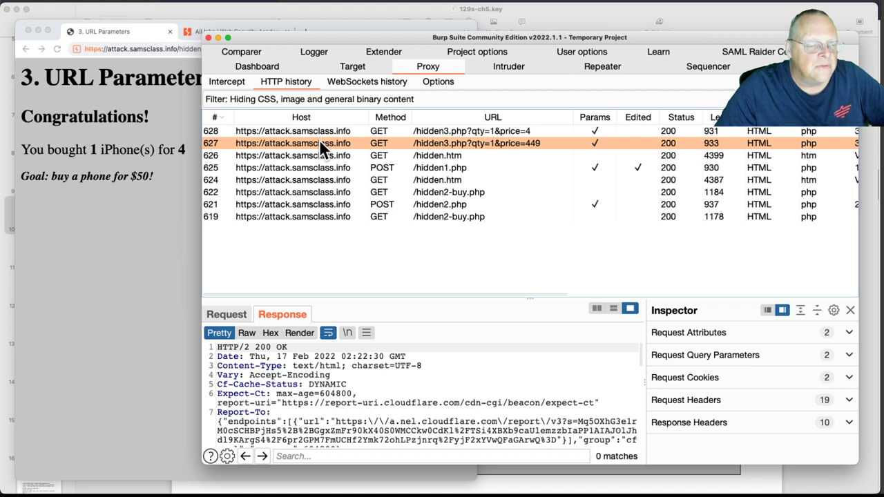
right_click(320, 140)
click(361, 204)
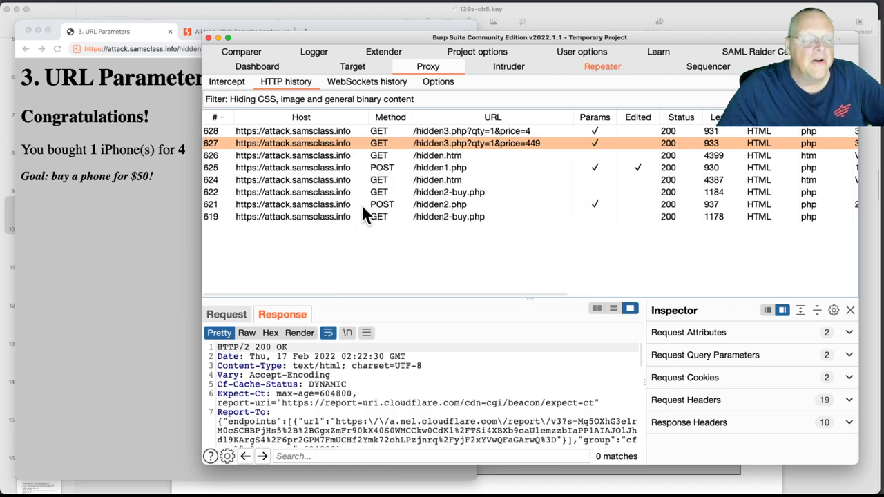
click(601, 66)
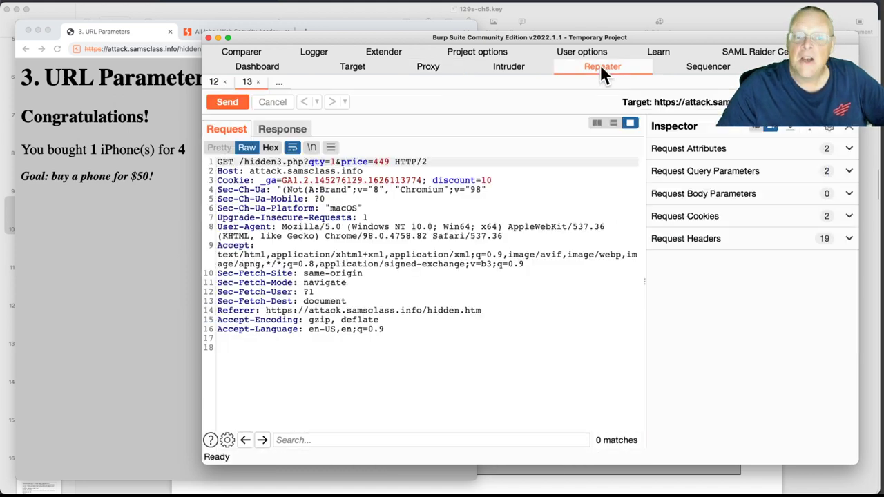
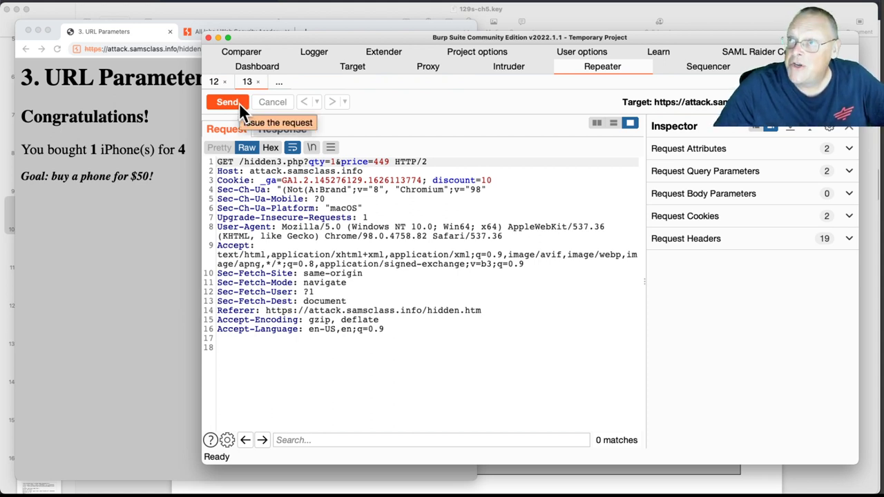
Send the URL Parameters request from Repeater, render its response as a page, and return to the raw request
click(239, 103)
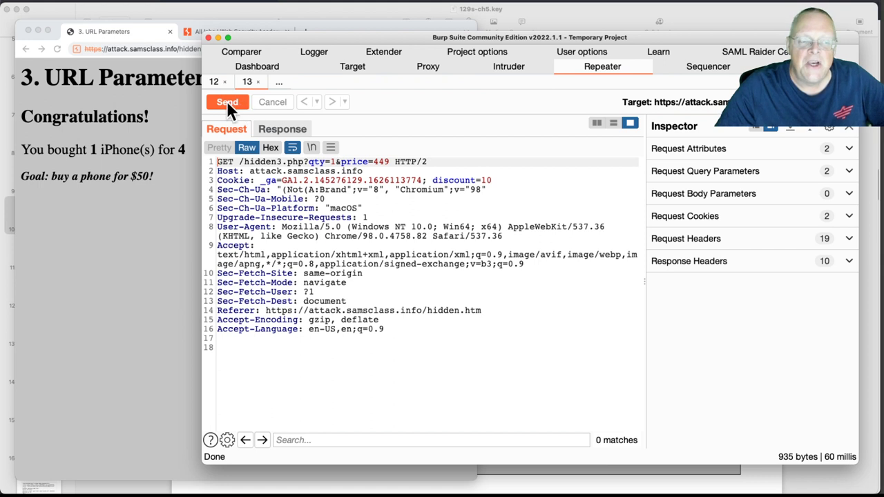
click(276, 130)
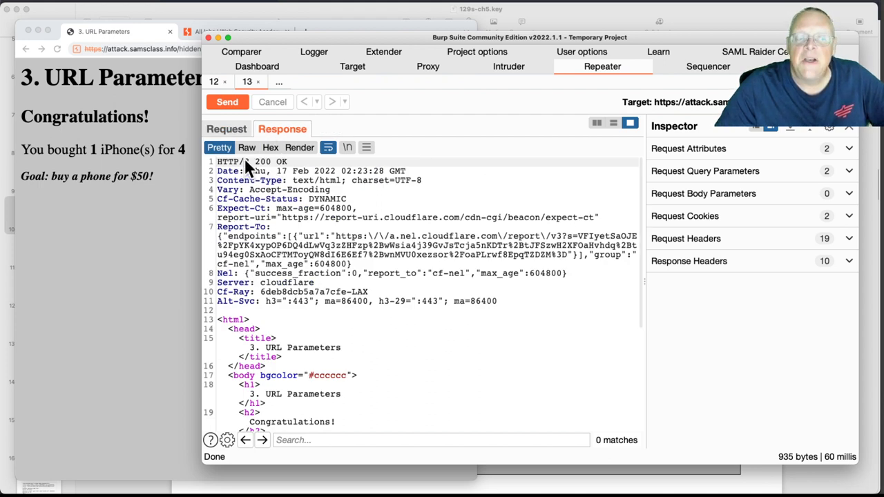
click(301, 145)
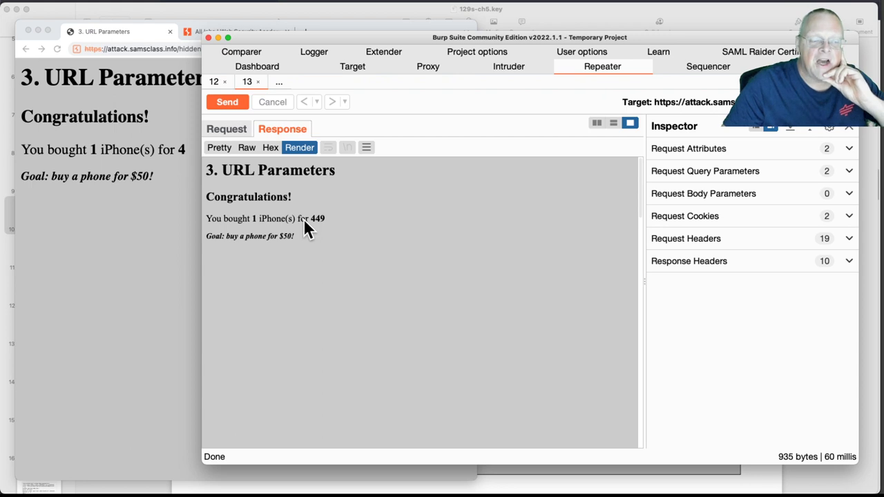
click(228, 129)
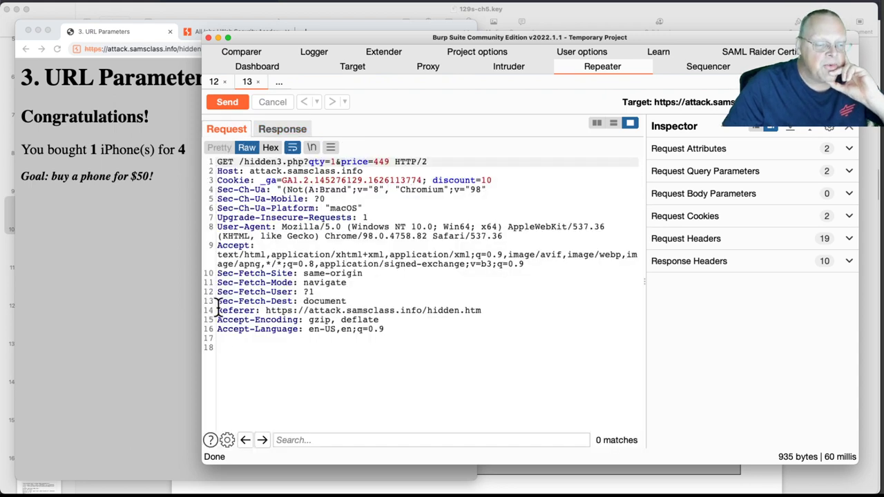
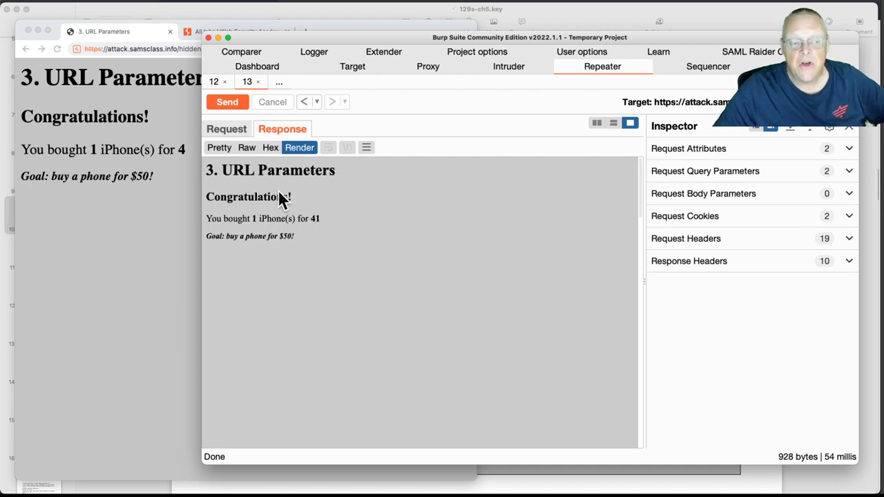
Switch through the browser to the Keynote presentation and show the Hidden URL Parameters slide
click(173, 239)
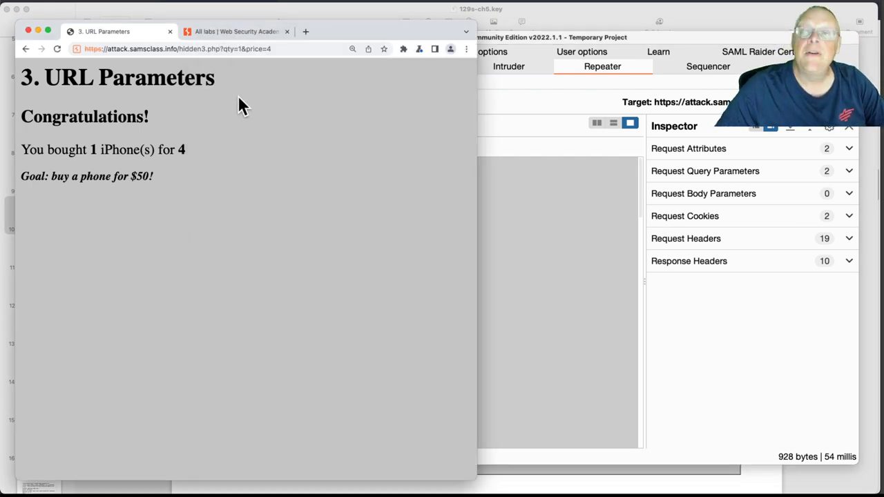
key(super+Tab)
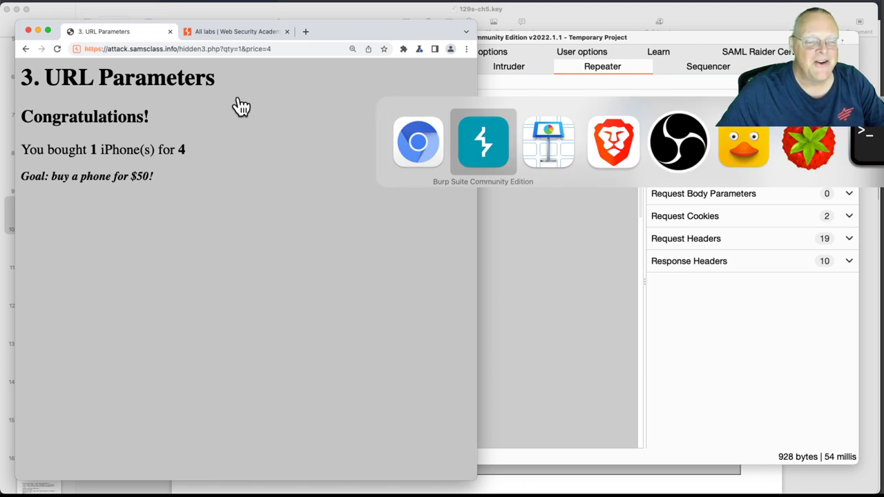
key(super+Tab)
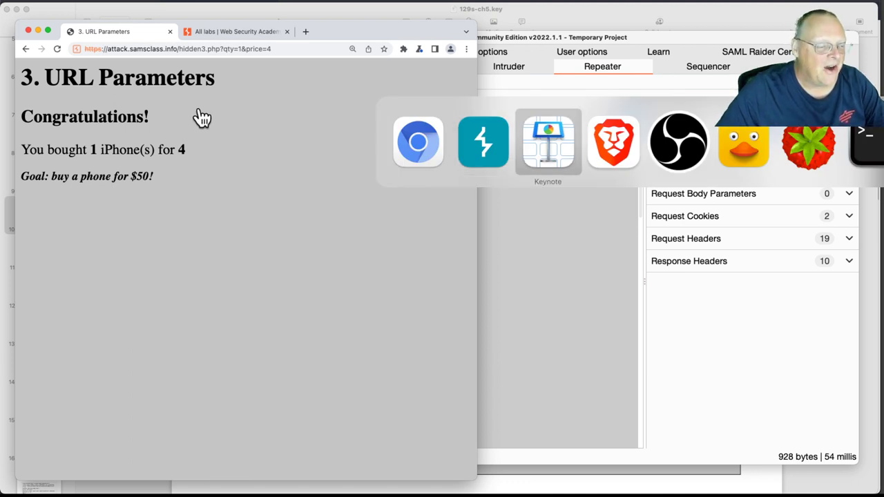
click(557, 149)
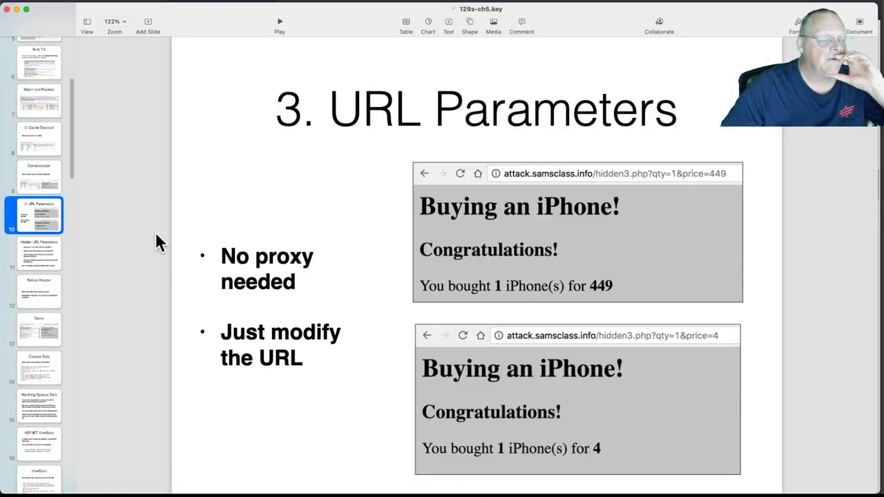
click(40, 257)
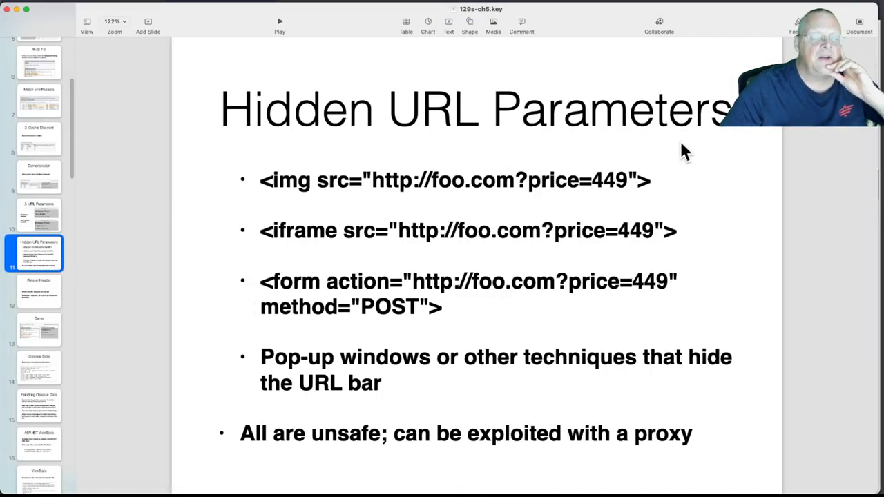
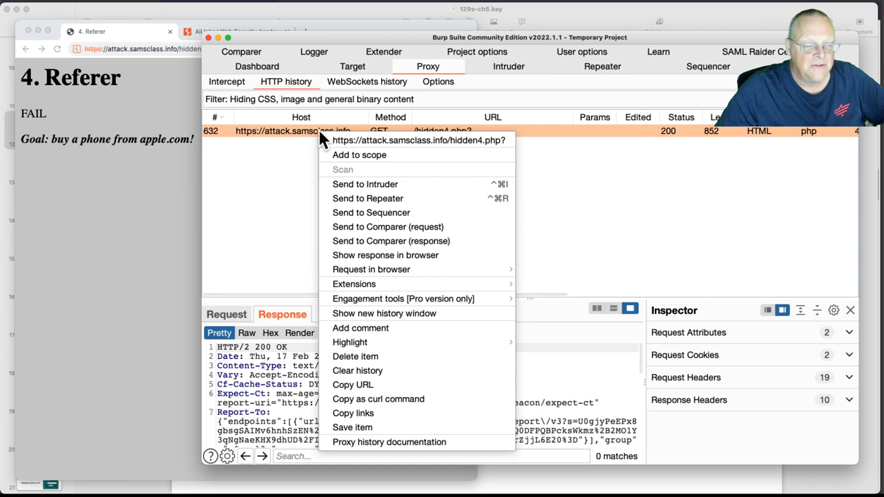
click(362, 198)
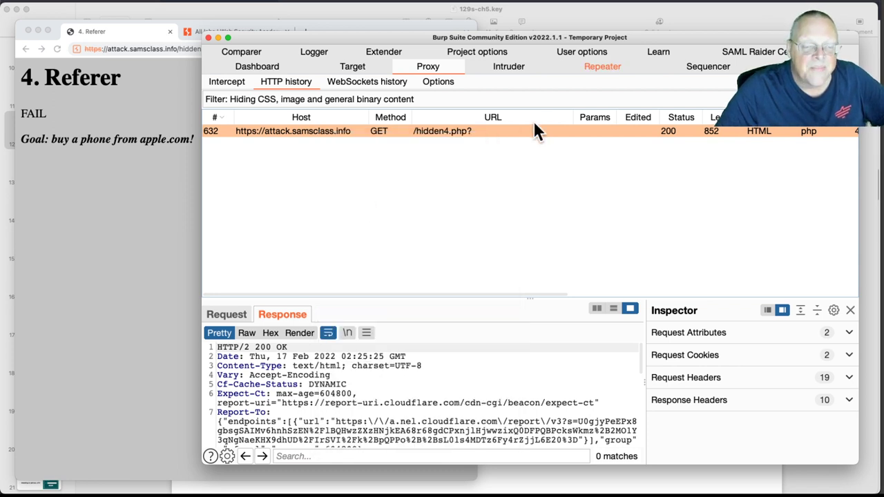
click(599, 69)
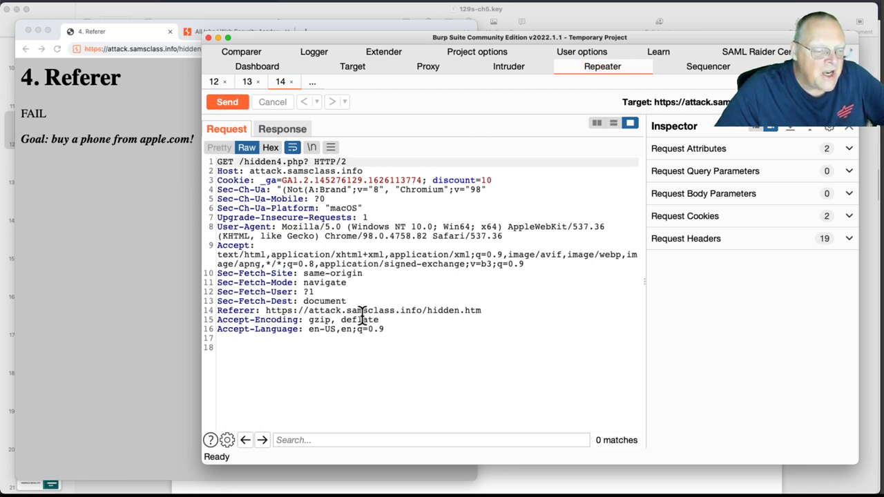
drag(313, 311, 486, 312)
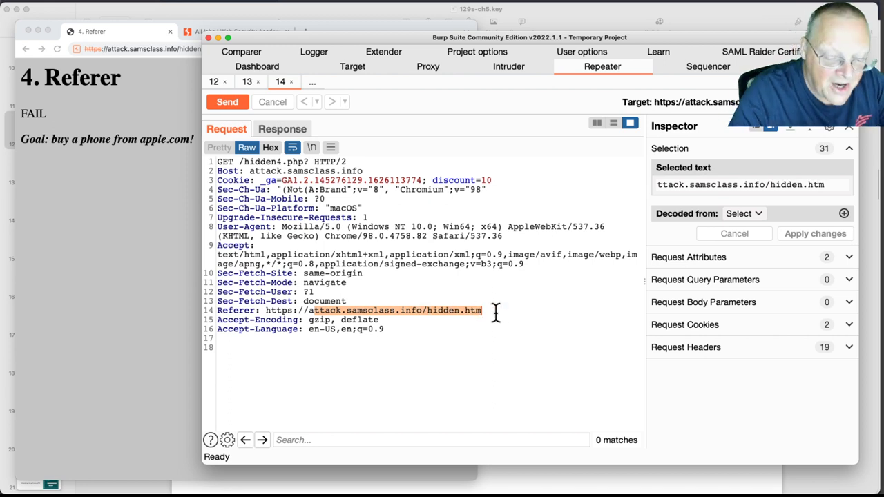
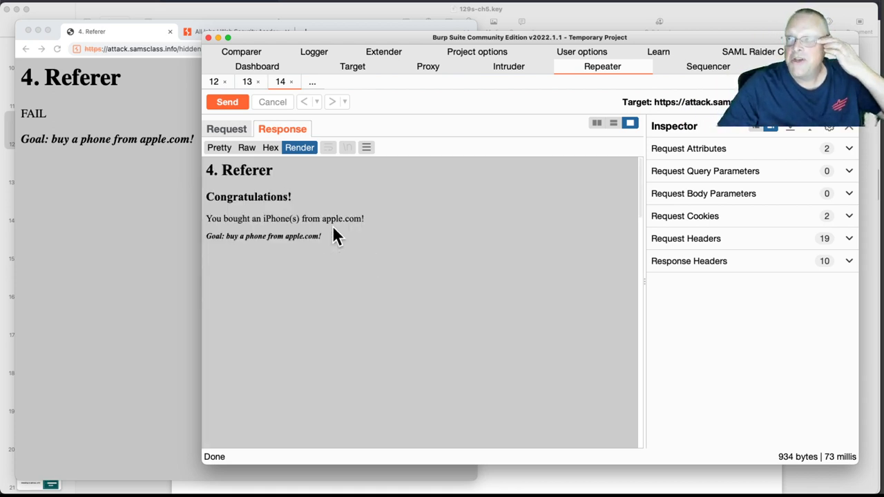
Switch to the browser, go back to the Vulnerable Pages exercises, and compare the Referer exercise with the response rendered in Burp Suite
click(117, 199)
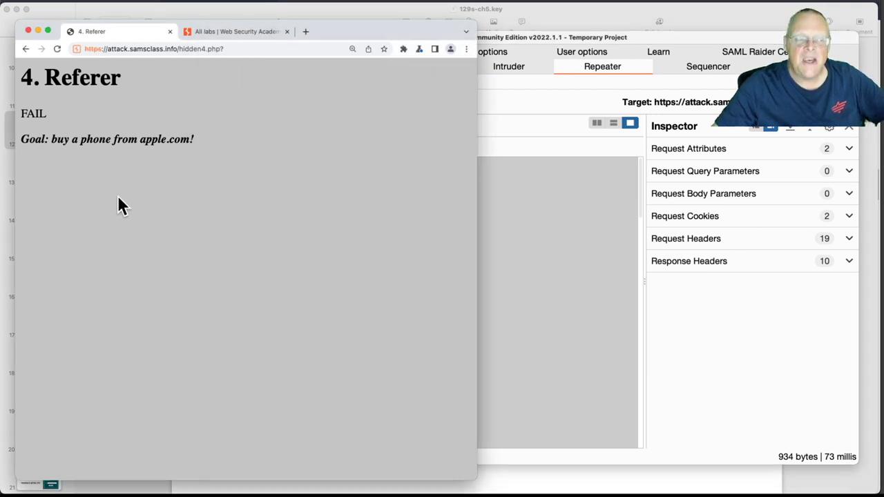
click(25, 48)
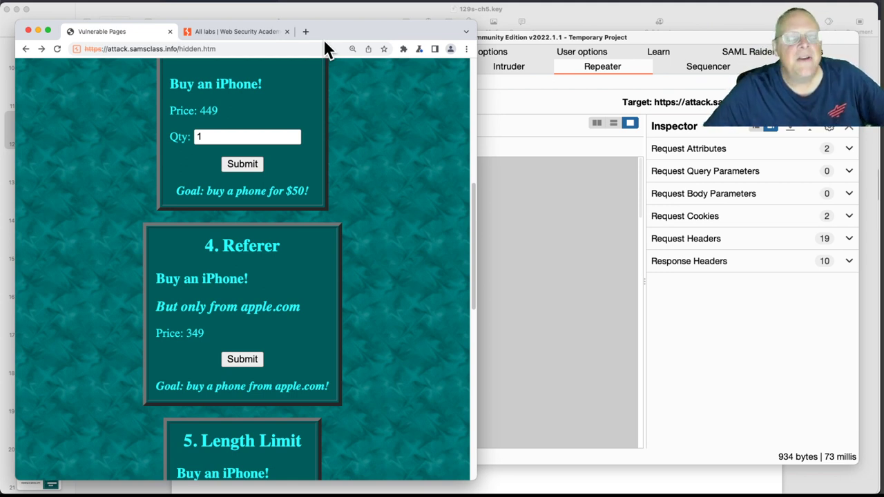
click(552, 311)
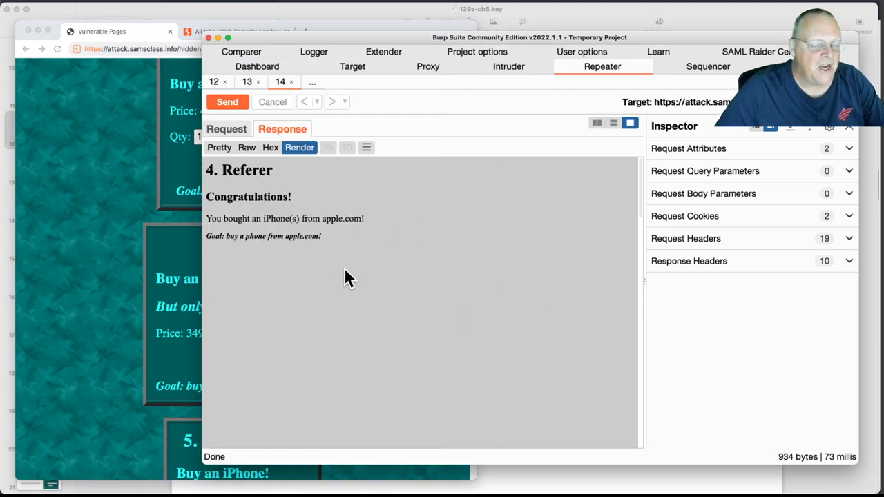
click(118, 206)
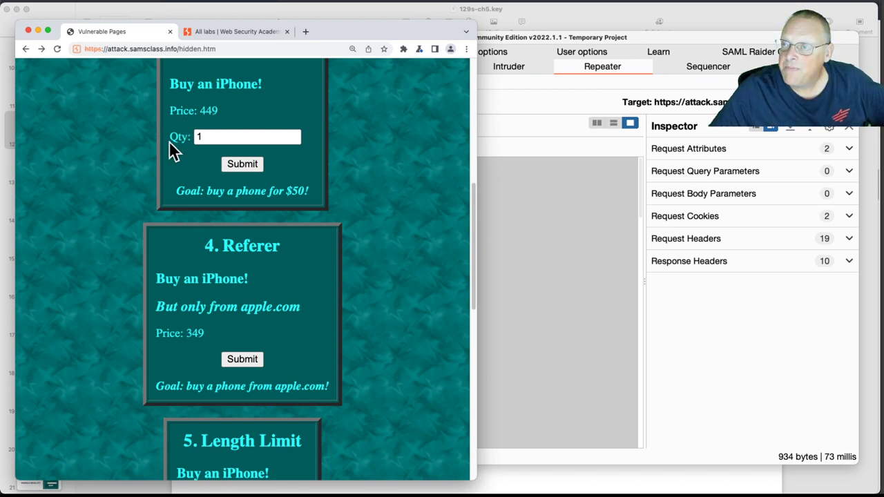
click(550, 230)
click(226, 130)
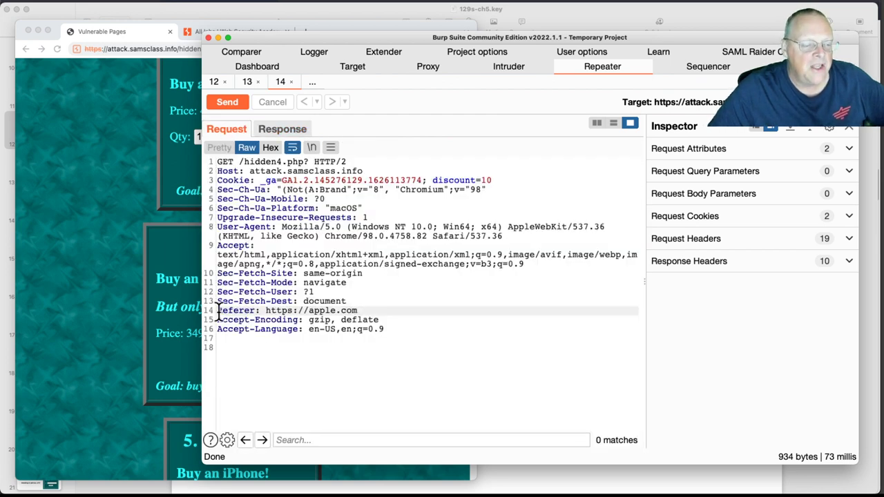
drag(291, 311, 361, 311)
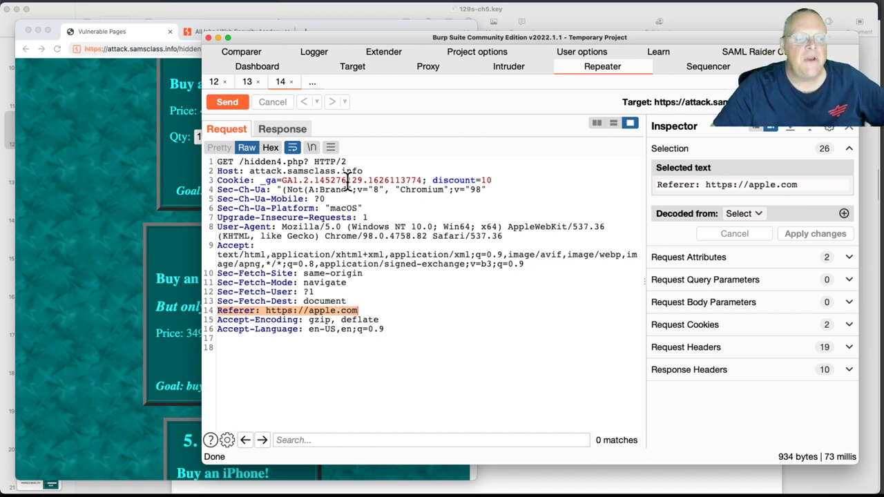
Switch through the browser back to the Keynote presentation and view the Referer Header slide
click(109, 171)
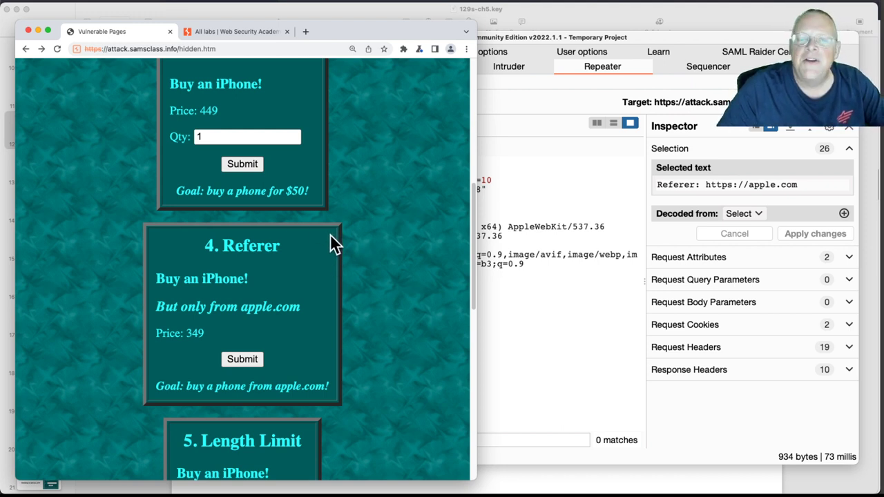
key(super+Tab)
key(super+Tab)
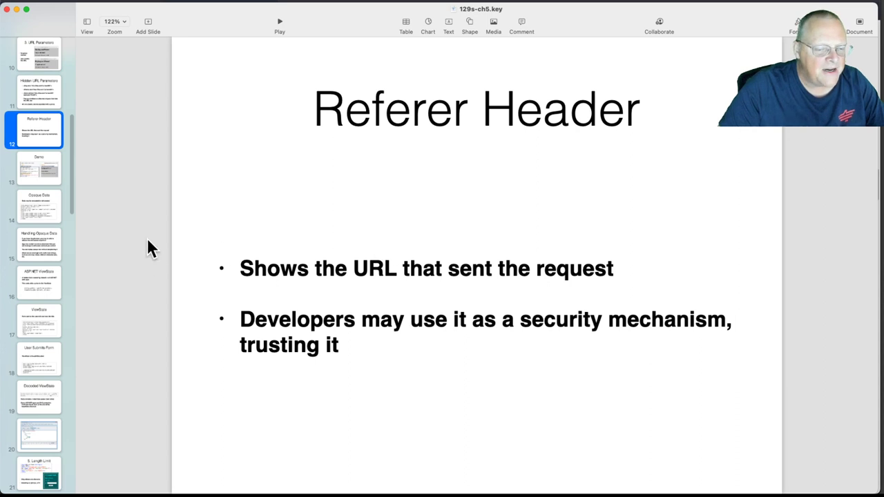